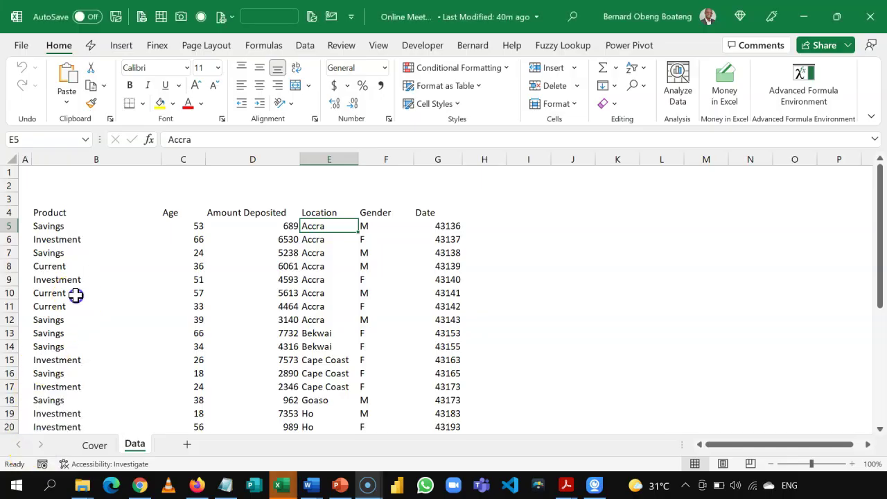
Select the header cells B4:G4 and make them bold.
click(76, 293)
click(65, 216)
key(ctrl+shift+Right)
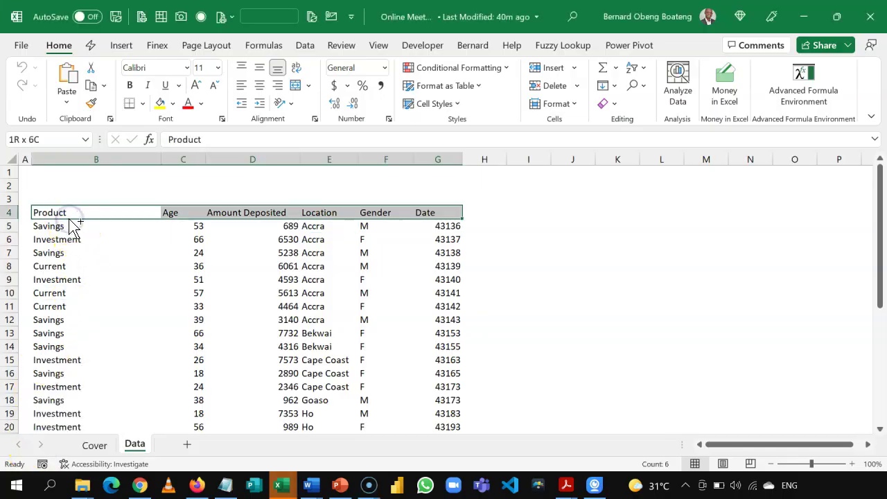
key(ctrl+b)
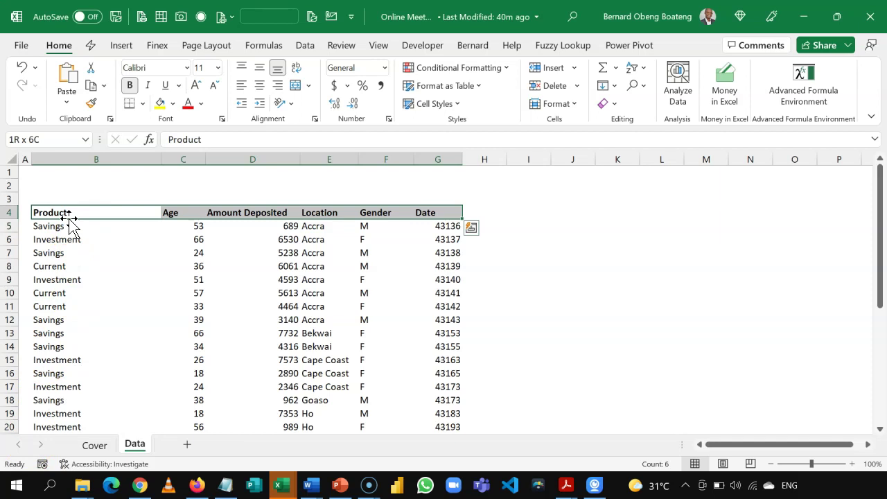
Check the bold Product header and review the Product values, including a Current entry.
click(70, 226)
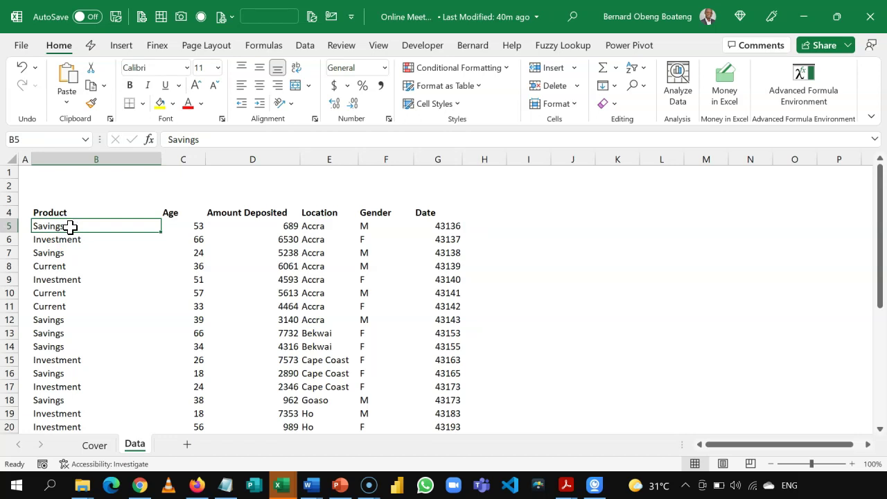
click(65, 215)
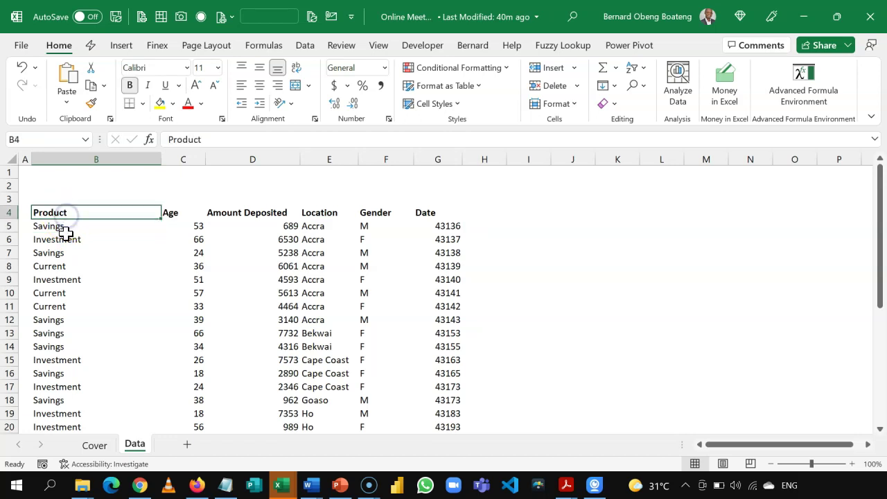
click(85, 230)
key(ctrl+shift+Down)
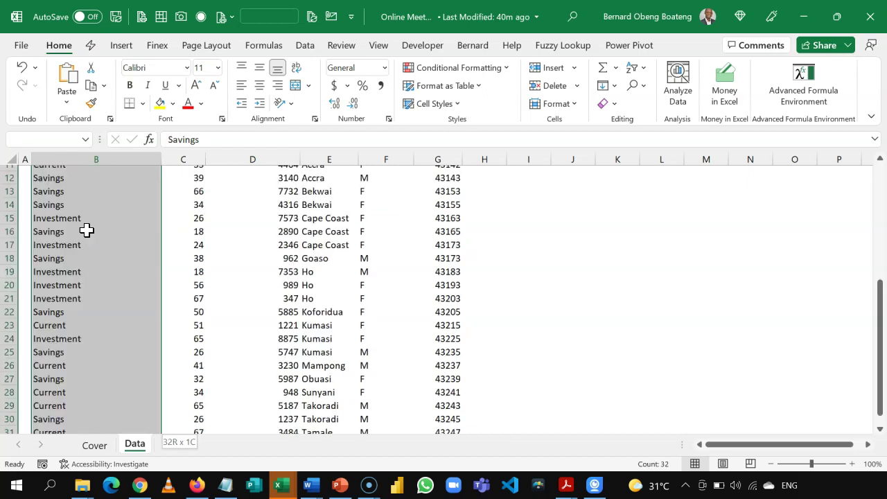
scroll(87, 229, up, 6)
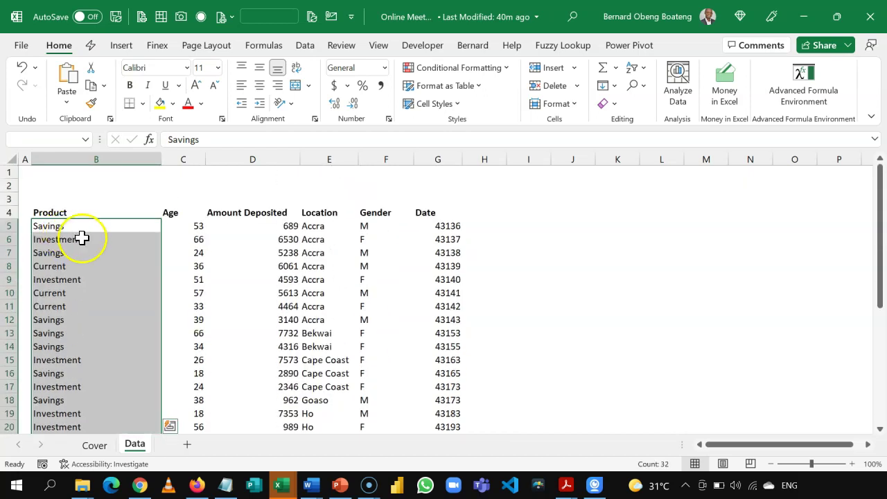
click(84, 240)
click(69, 267)
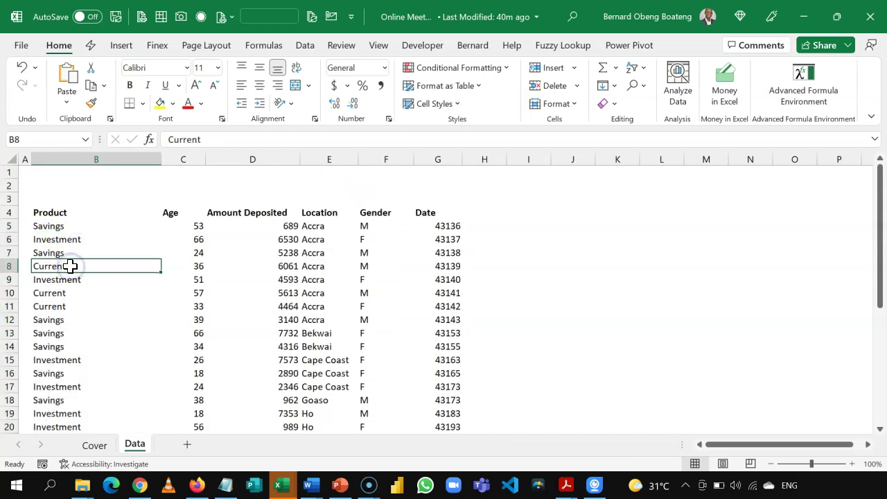
Review the Age, Amount Deposited, Location, Gender and Date columns, with Dates as serial numbers like 43136.
click(180, 223)
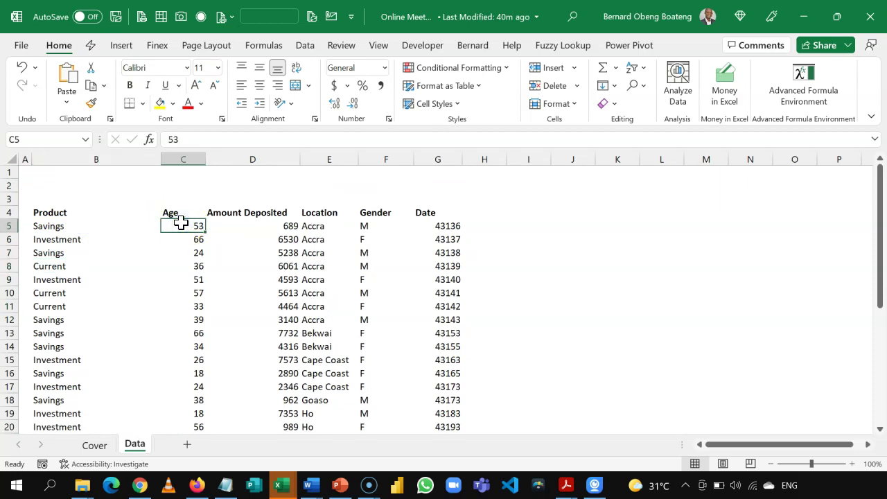
key(ctrl+shift+Down)
scroll(180, 223, up, 6)
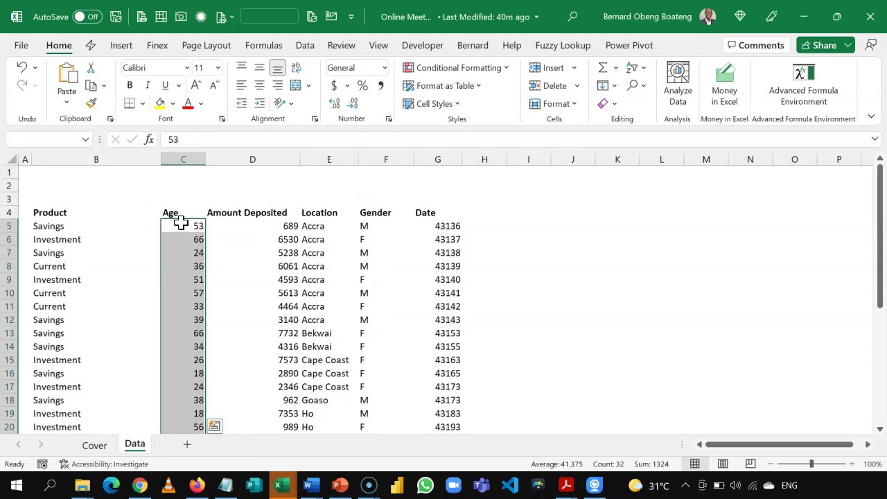
click(237, 226)
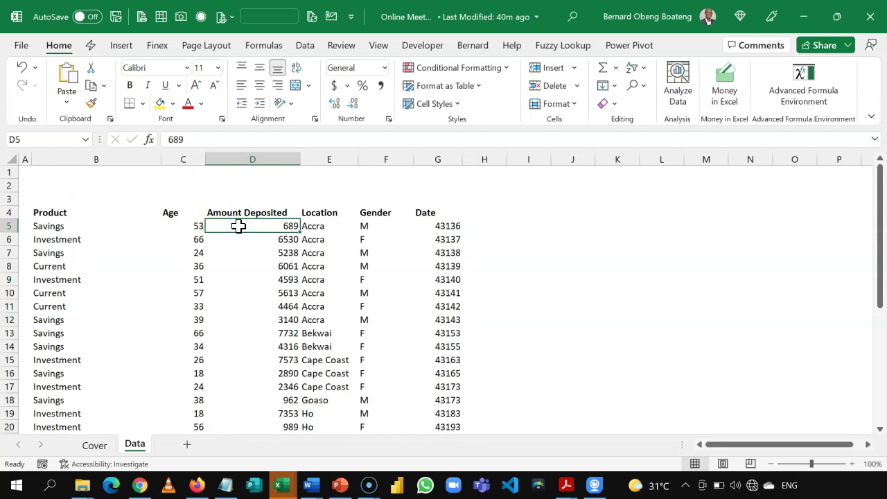
key(Up)
key(Right)
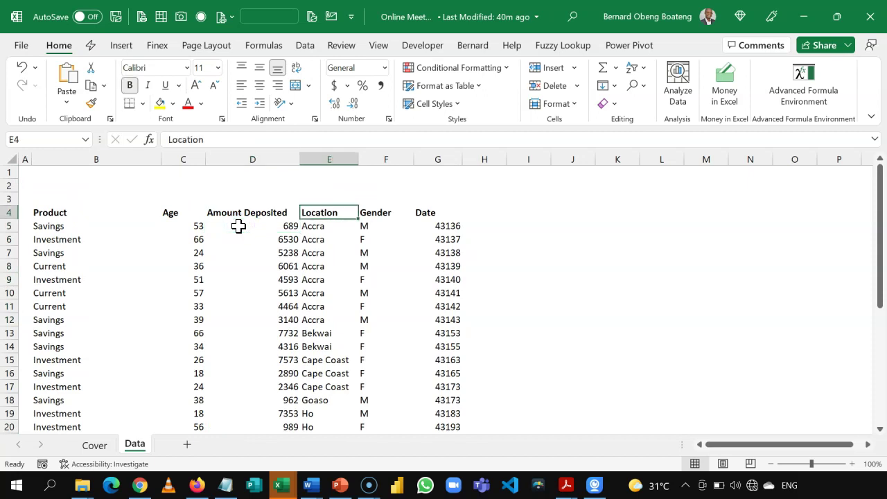
key(Down)
click(392, 235)
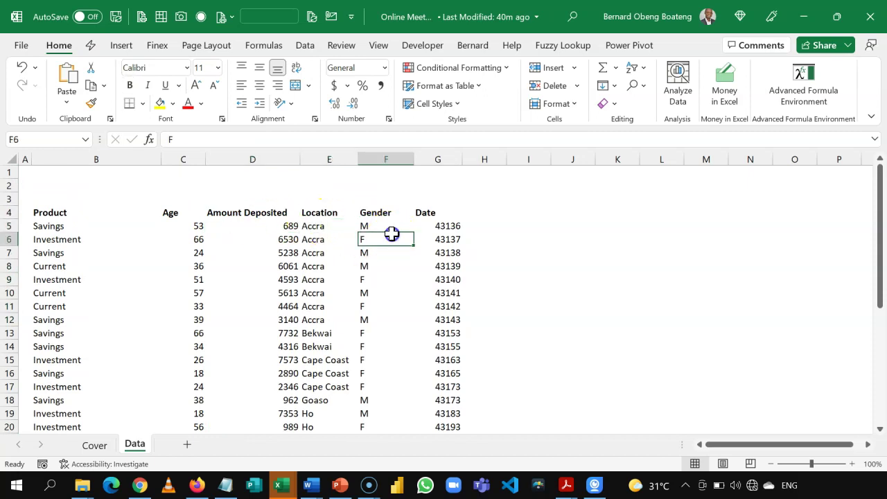
click(438, 237)
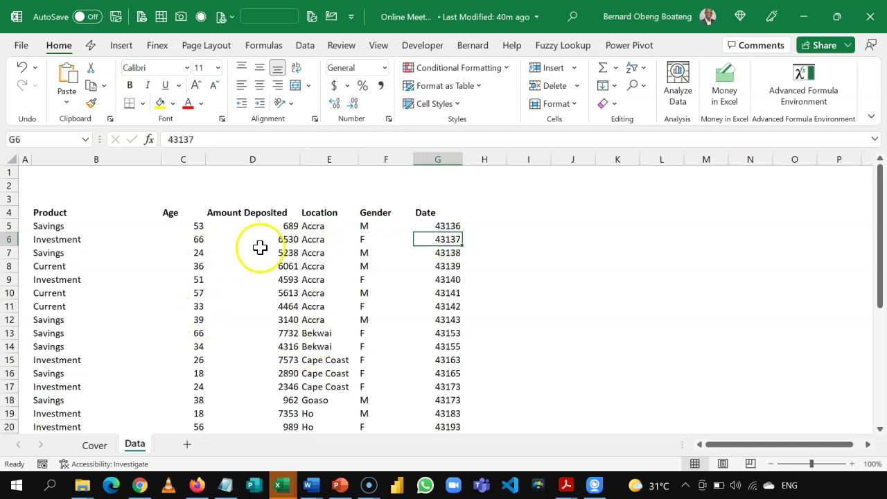
click(271, 319)
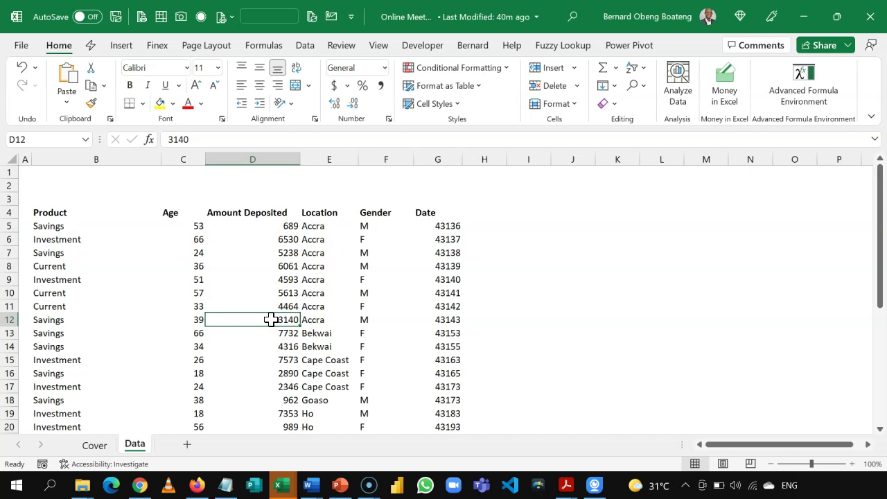
click(233, 280)
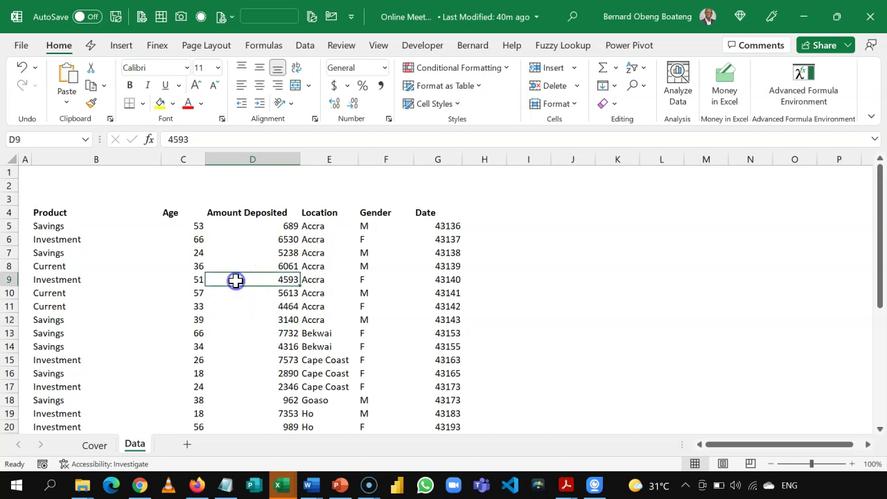
Convert the deposits range into Table1 with headers.
click(122, 45)
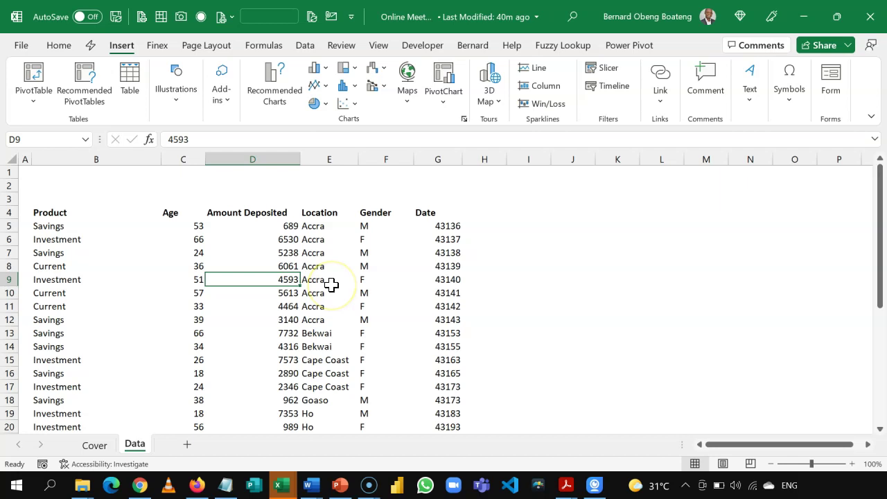
key(ctrl+t)
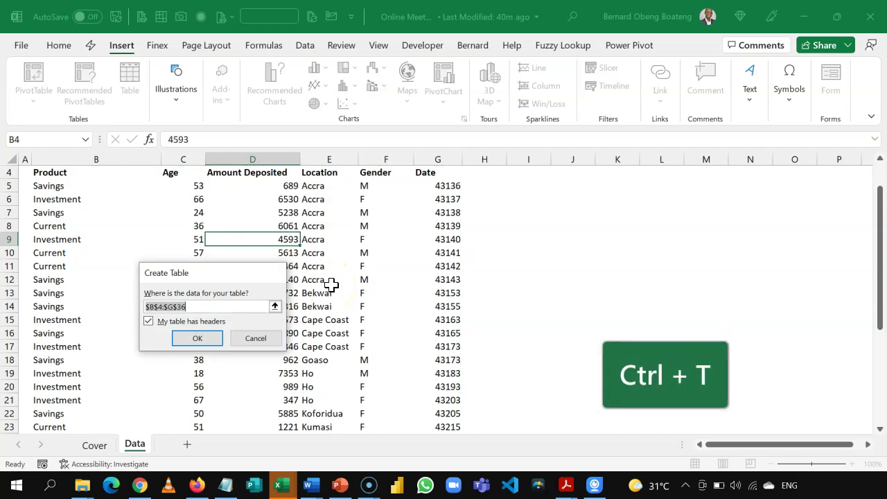
key(Return)
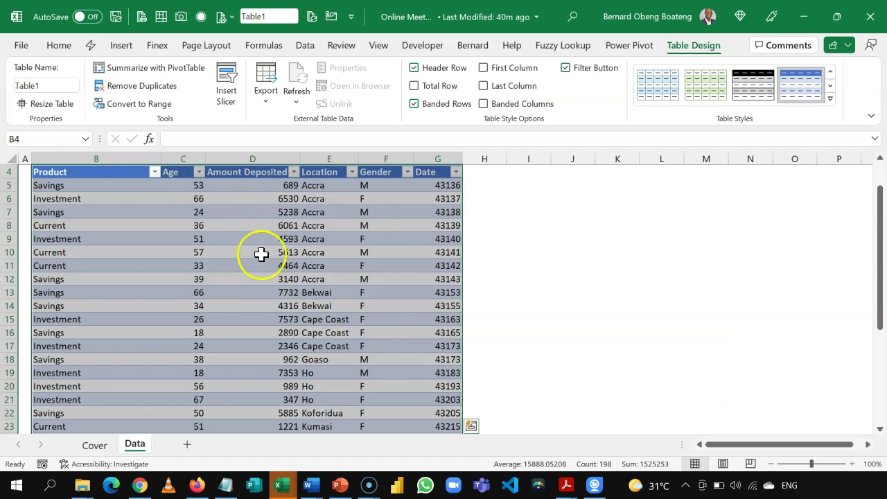
Format the Date column as dates like 5-Feb-18.
click(448, 183)
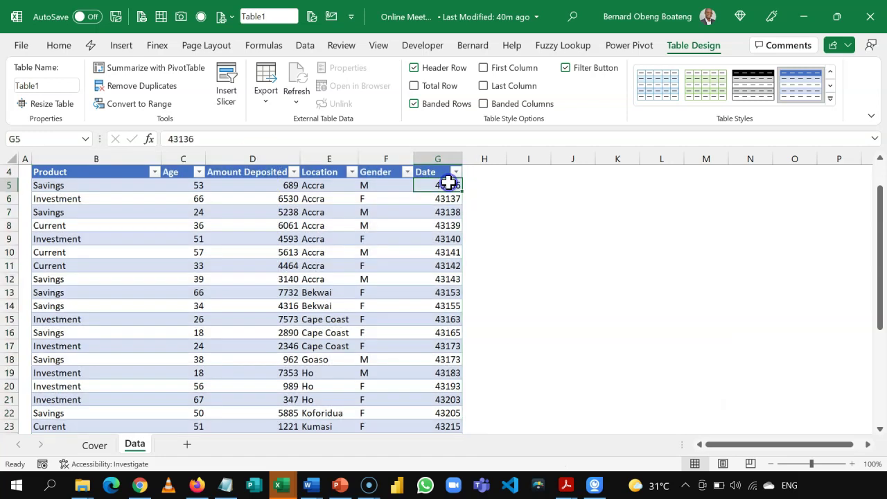
key(ctrl+shift+Down)
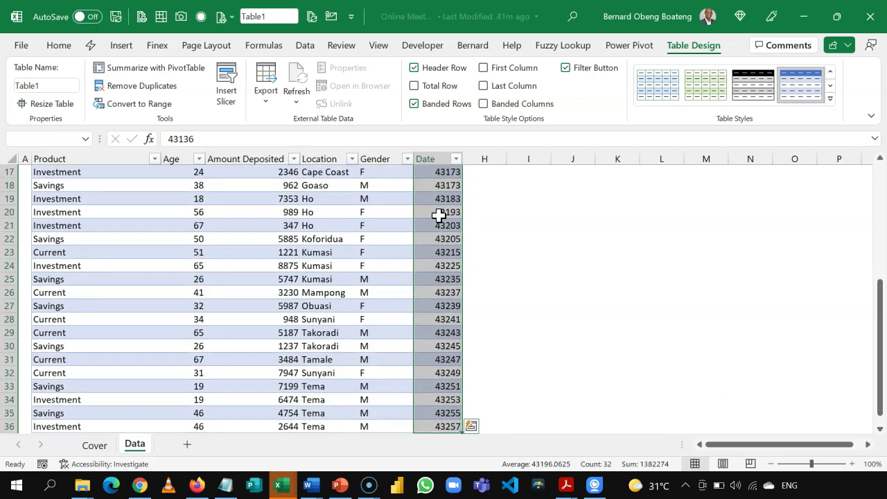
key(ctrl+shift+3)
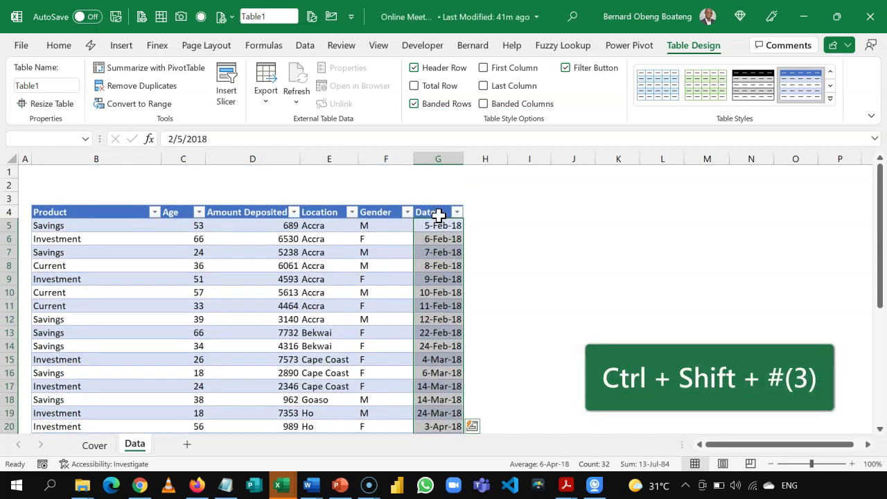
click(433, 232)
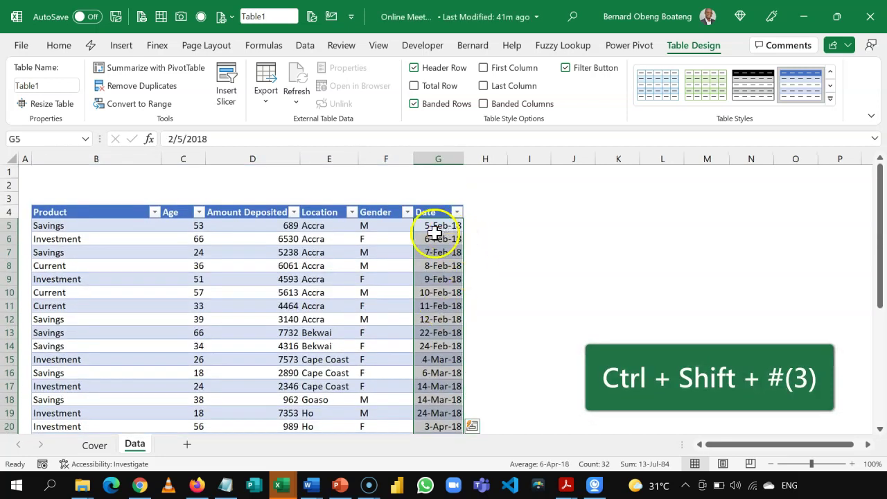
Format Amount Deposited as numbers with two decimals, e.g. 689.00.
click(267, 225)
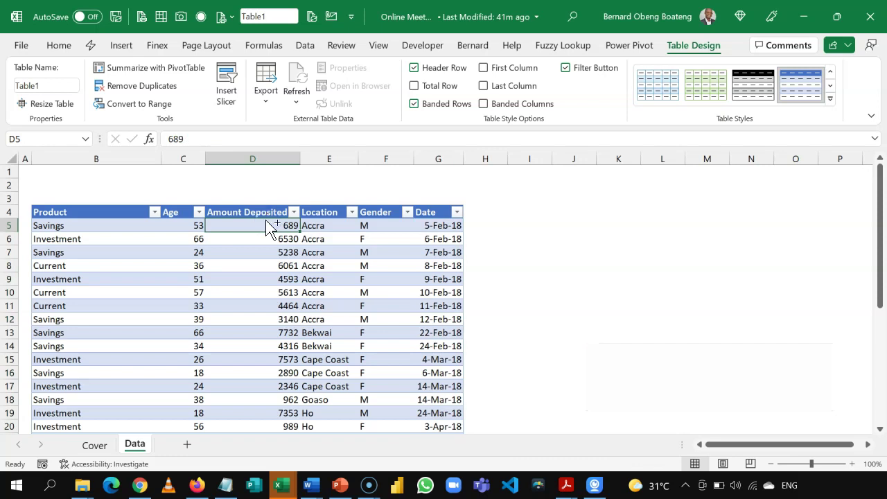
key(ctrl+shift+Down)
key(ctrl+shift+1)
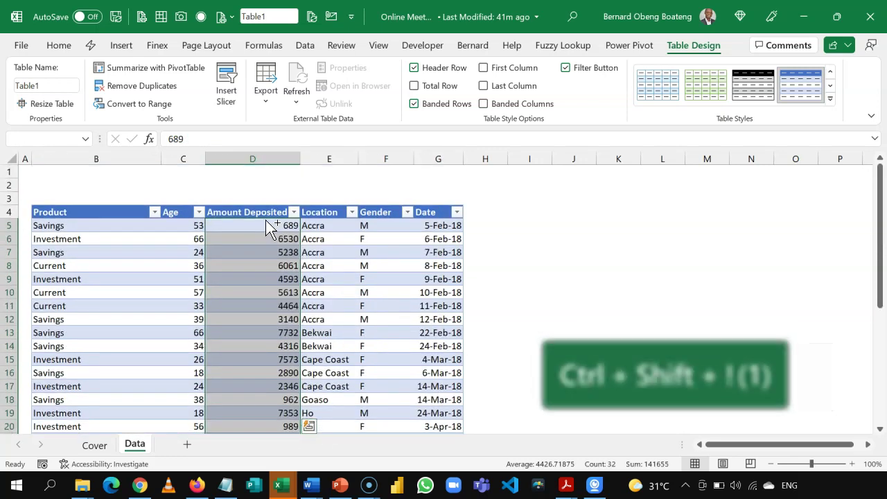
click(144, 237)
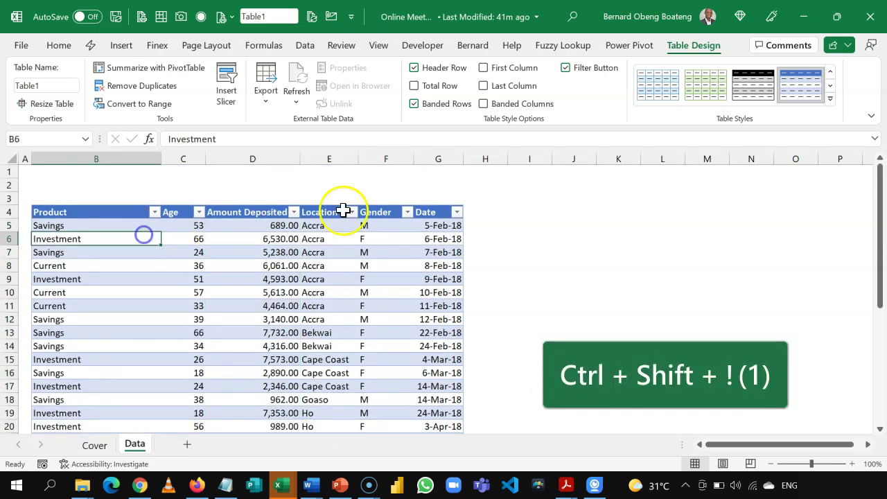
click(302, 239)
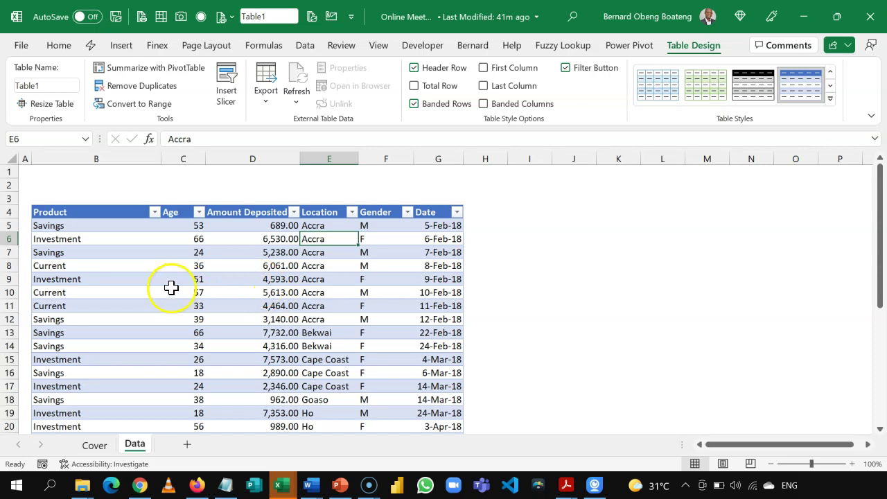
Create an empty PivotTable from Table1 on the existing worksheet at cell J6.
click(131, 53)
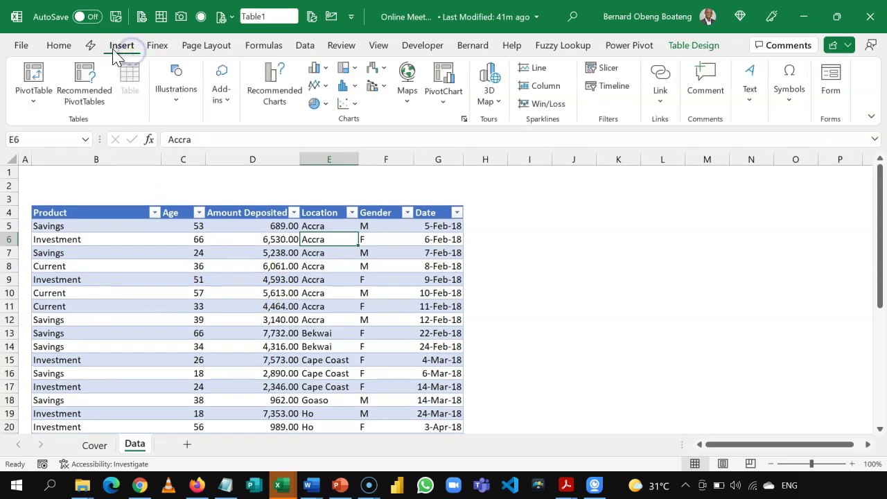
click(136, 290)
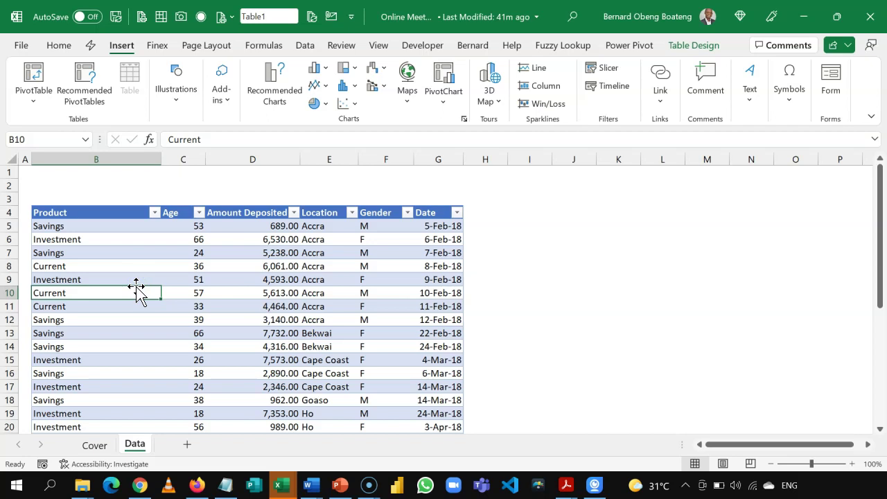
key(alt)
key(n)
key(v)
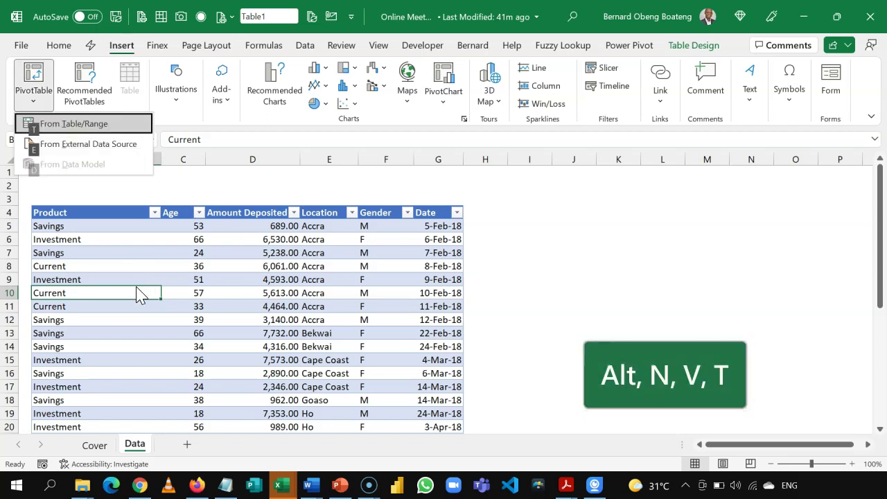
key(t)
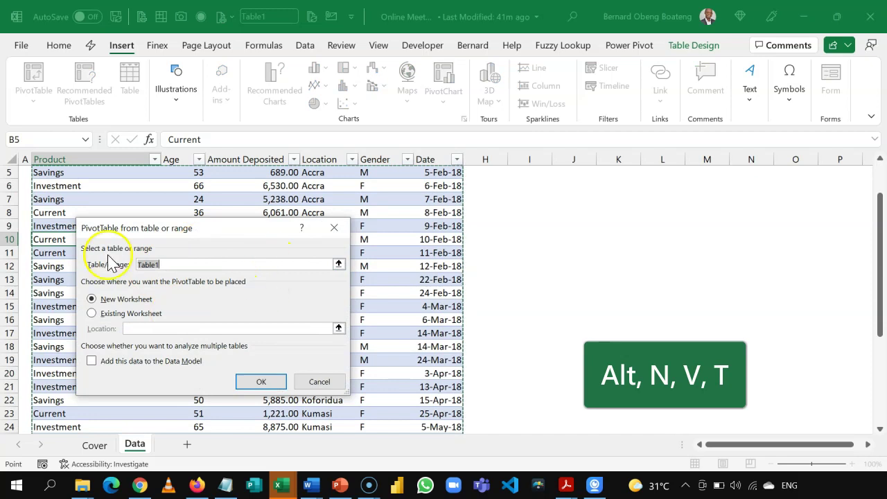
click(112, 314)
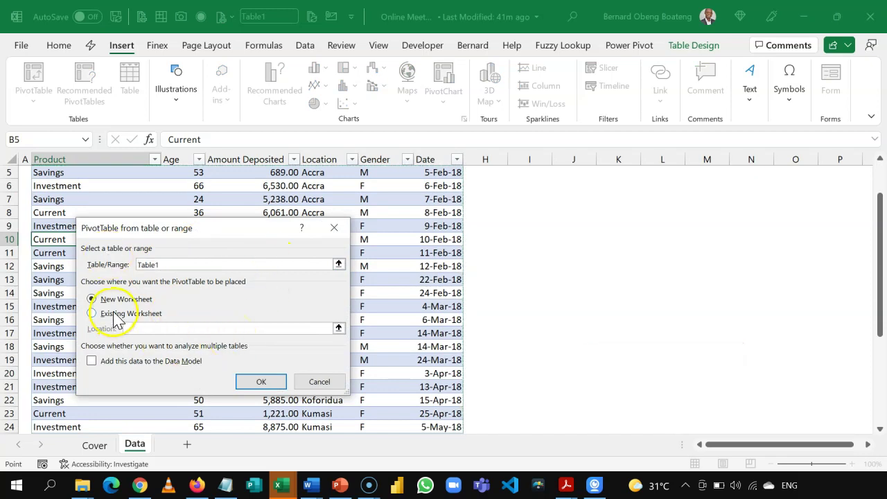
click(338, 327)
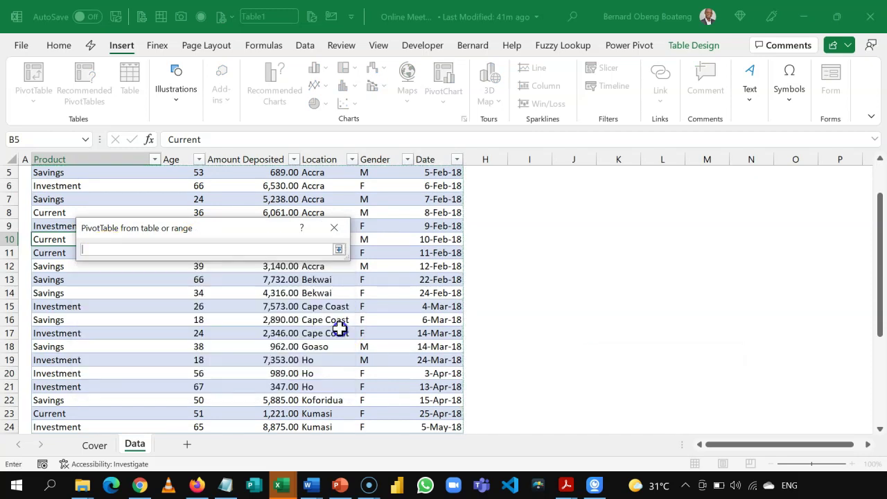
click(569, 187)
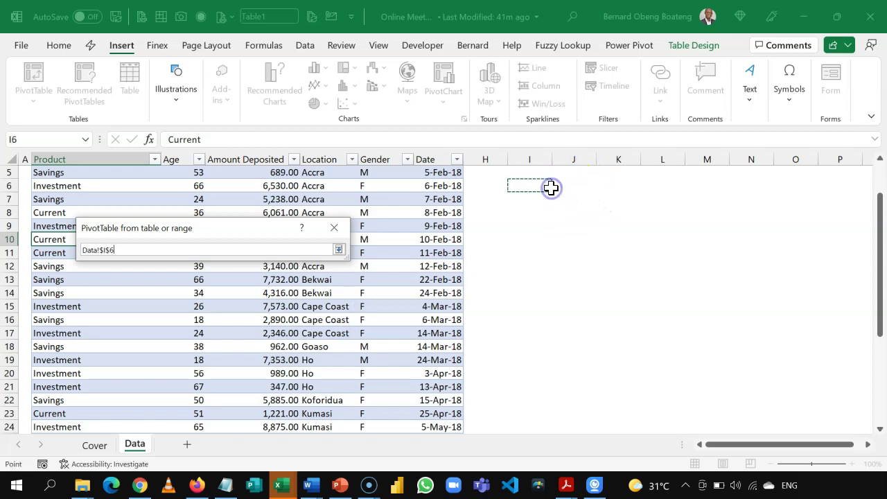
click(338, 249)
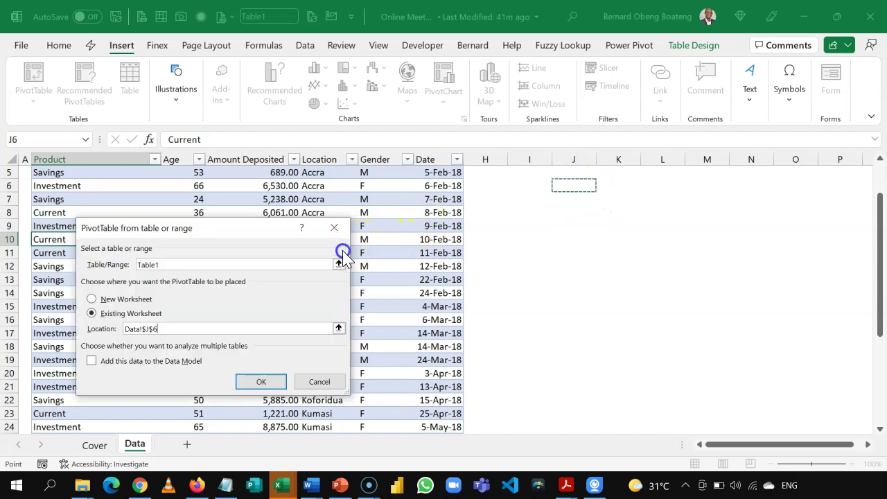
click(261, 380)
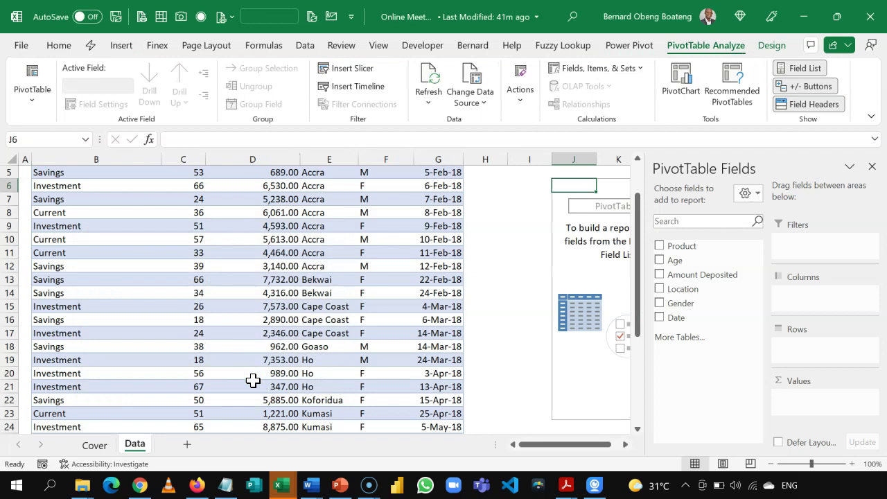
Put Amount Deposited in Values, Location in Rows and Product in Columns.
click(625, 444)
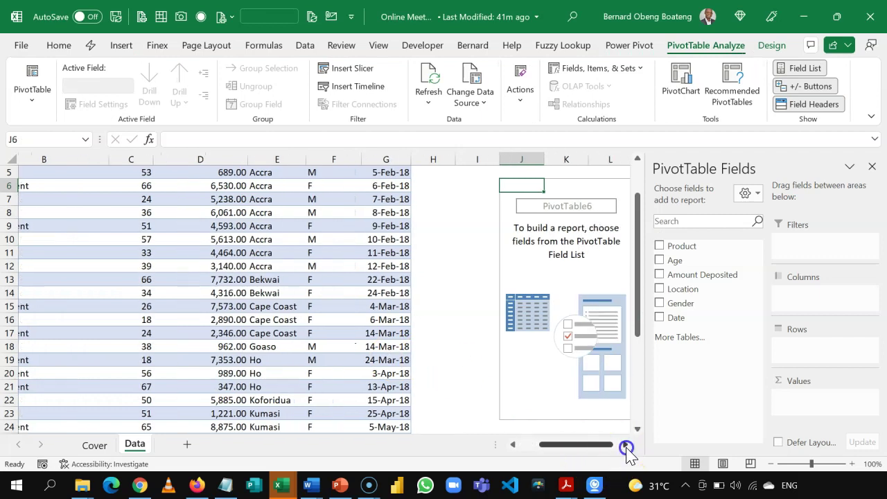
click(245, 261)
key(ctrl+Up)
key(ctrl+Up)
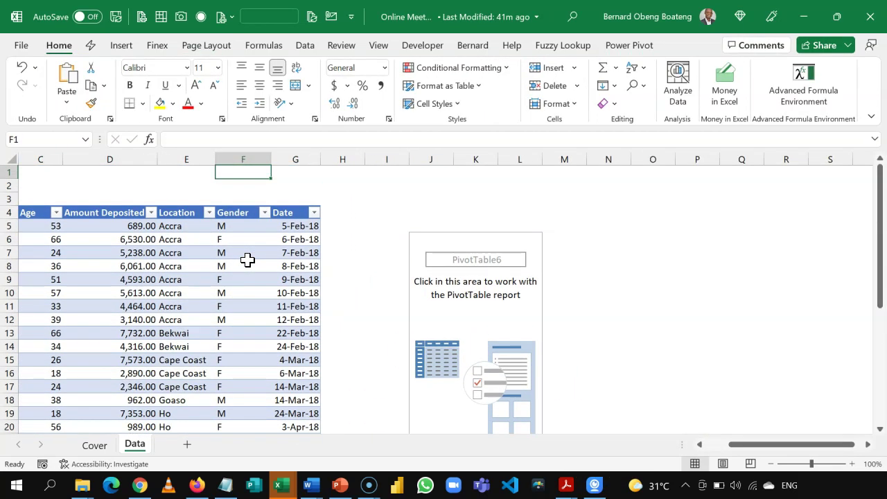
click(448, 280)
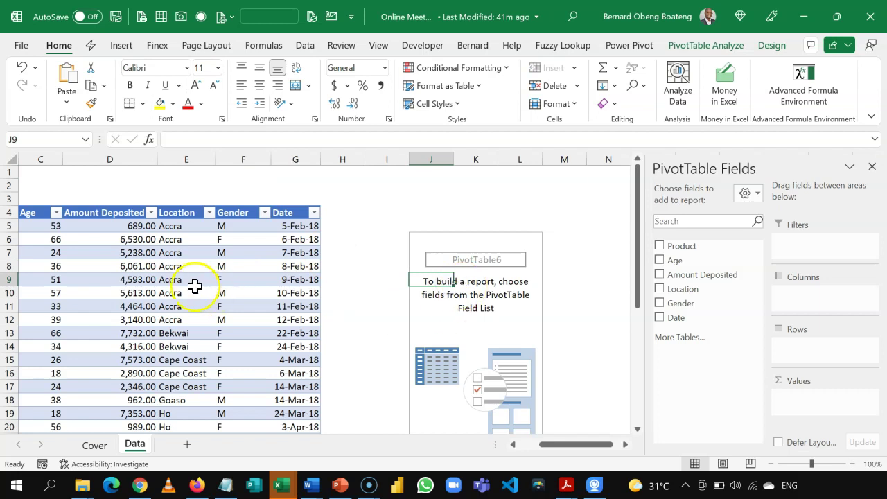
click(693, 289)
drag(694, 291, 797, 406)
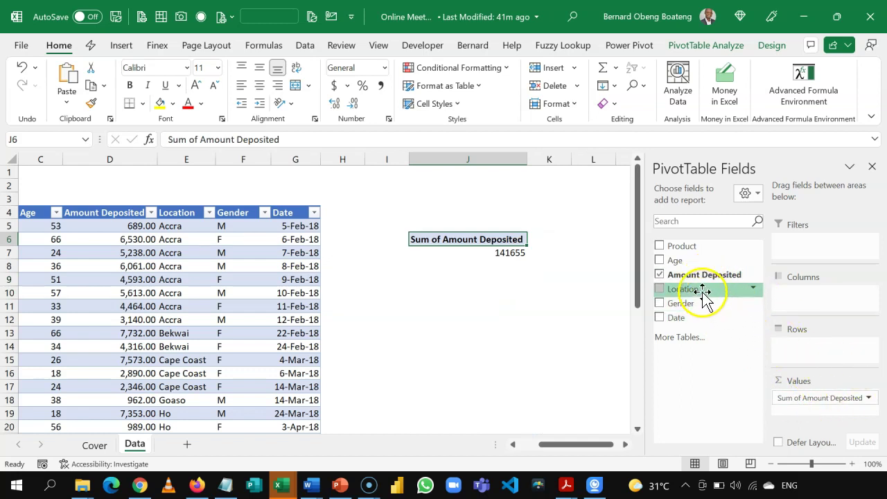
drag(701, 291, 812, 351)
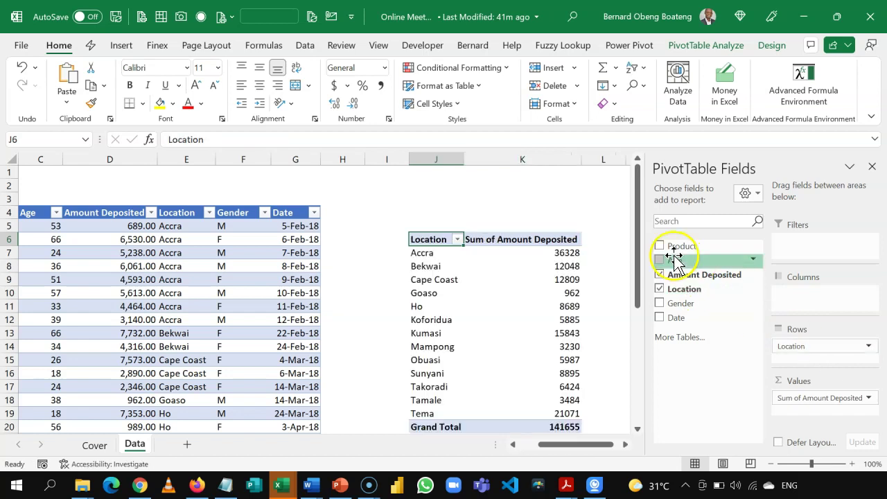
drag(685, 248, 811, 304)
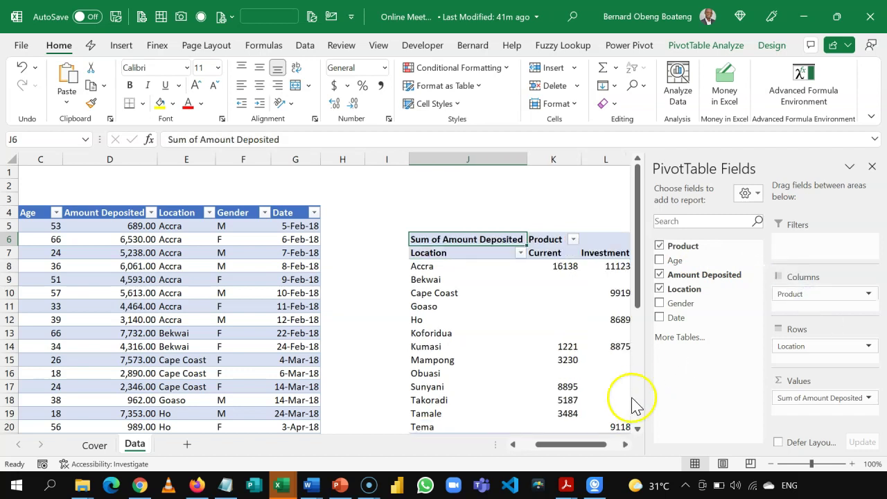
click(624, 444)
click(625, 444)
click(624, 444)
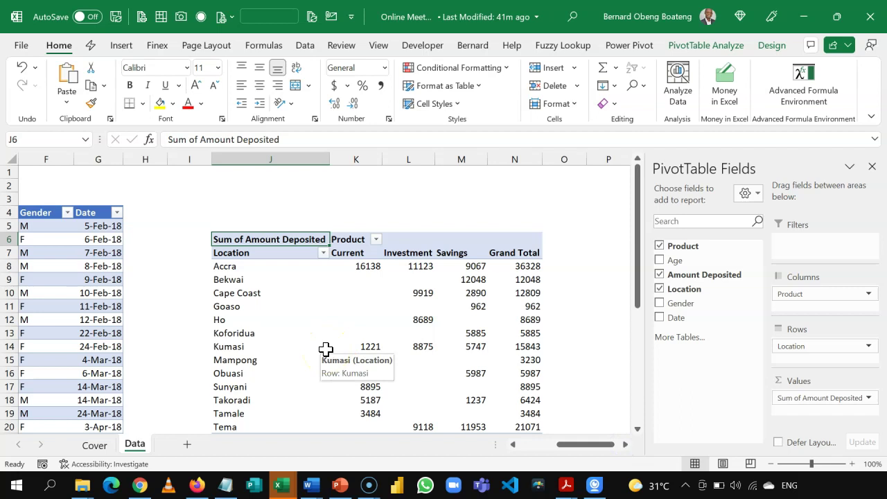
Browse the PivotTable's Location rows, including Accra and Ho.
click(281, 320)
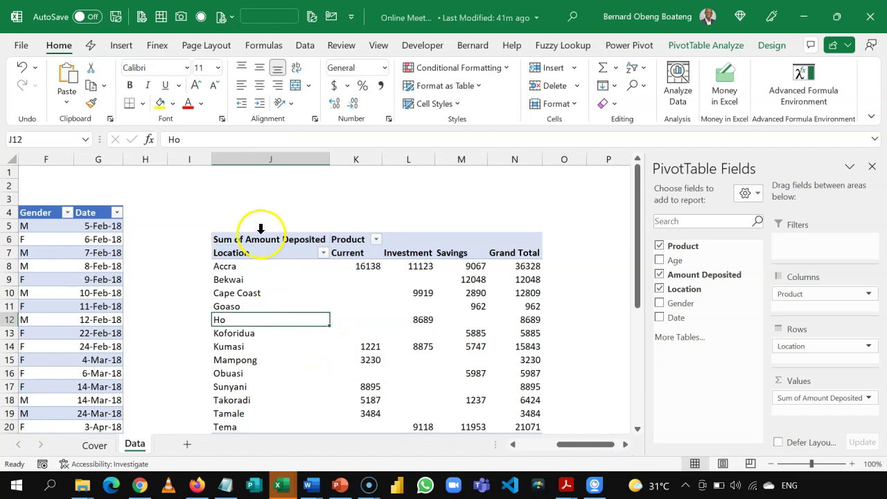
click(246, 265)
key(ctrl+shift+Down)
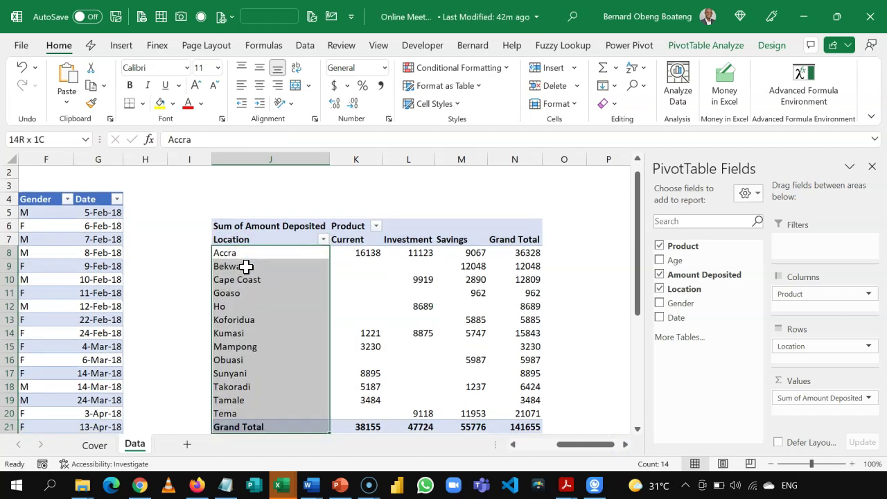
key(Up)
key(Down)
key(Down)
key(Left)
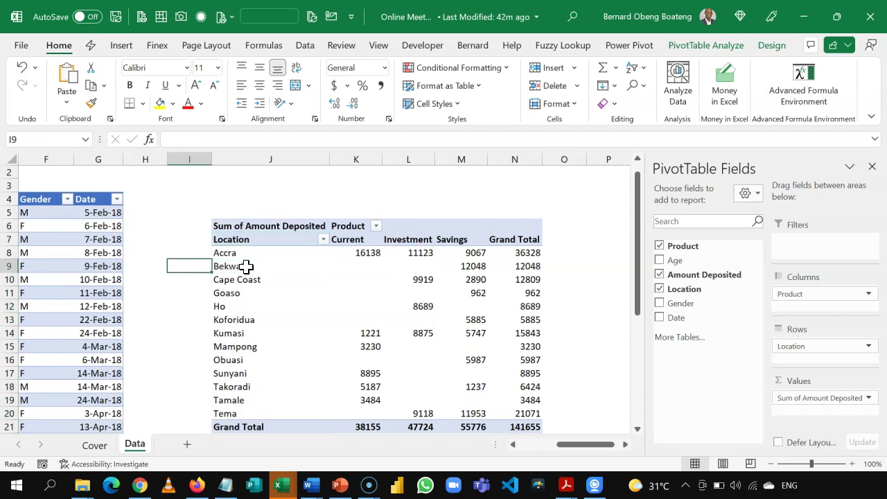
key(Left)
key(Left)
key(Left)
key(Left)
key(Left)
key(Left)
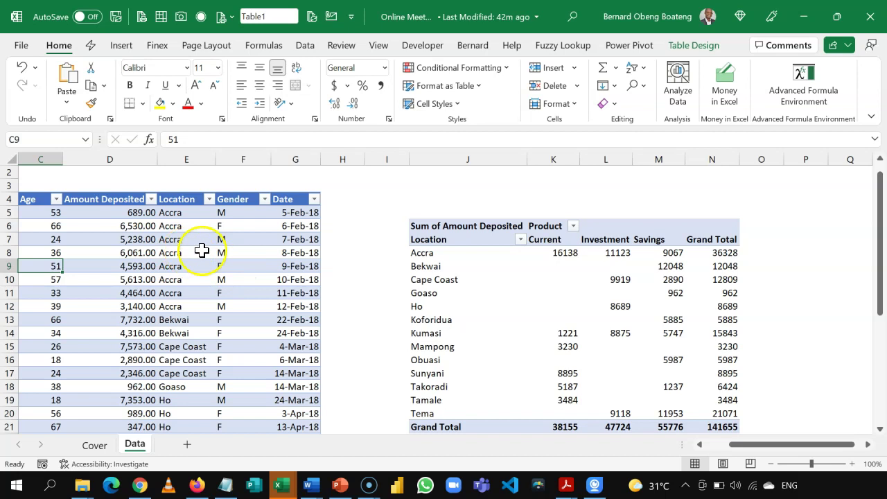
click(515, 306)
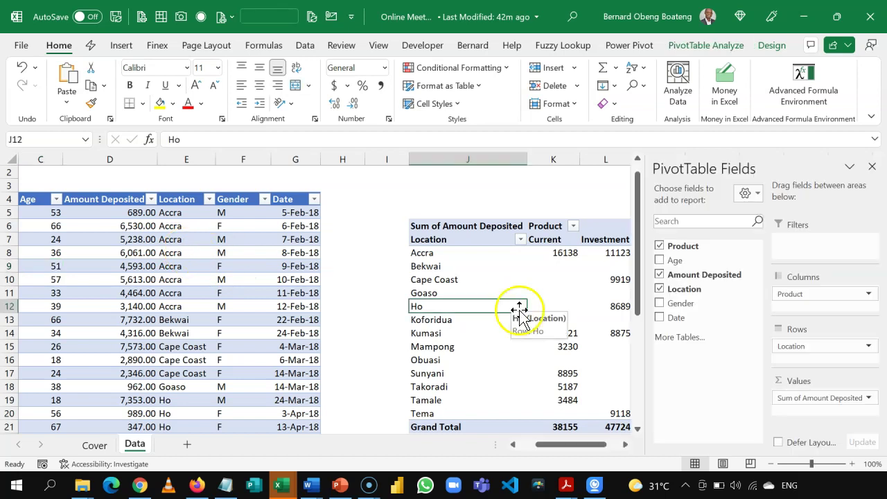
click(625, 444)
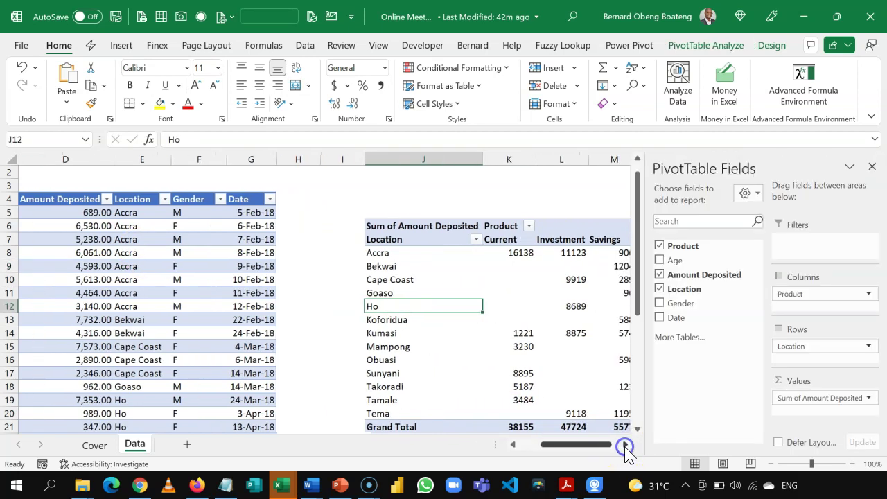
click(625, 445)
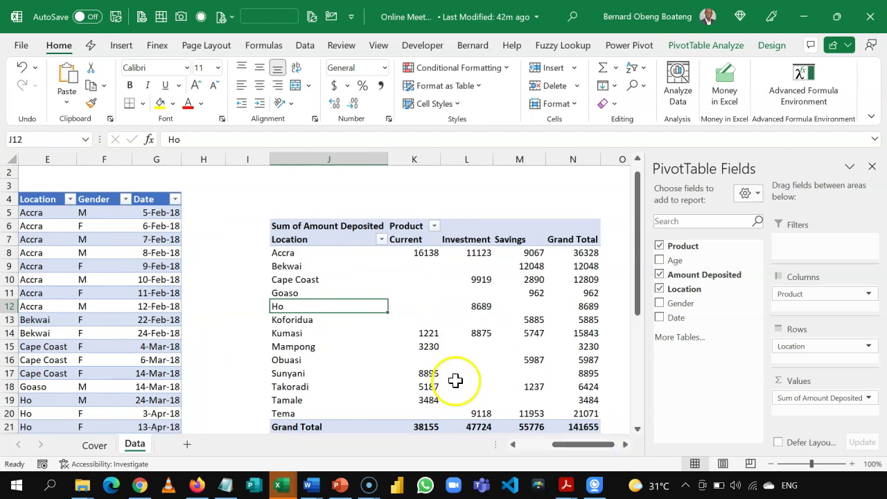
Launch 3D Maps from a cell in the deposits table via Insert > 3D Map.
click(66, 305)
key(Left)
key(Left)
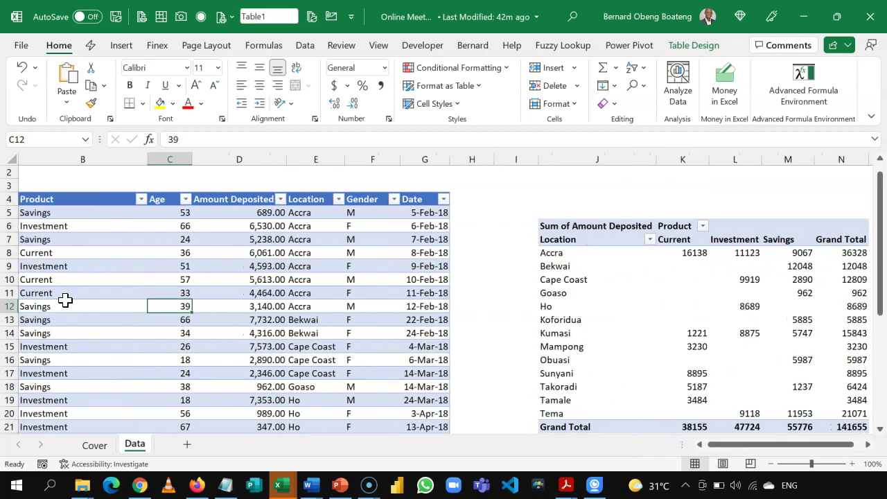
key(Right)
click(121, 45)
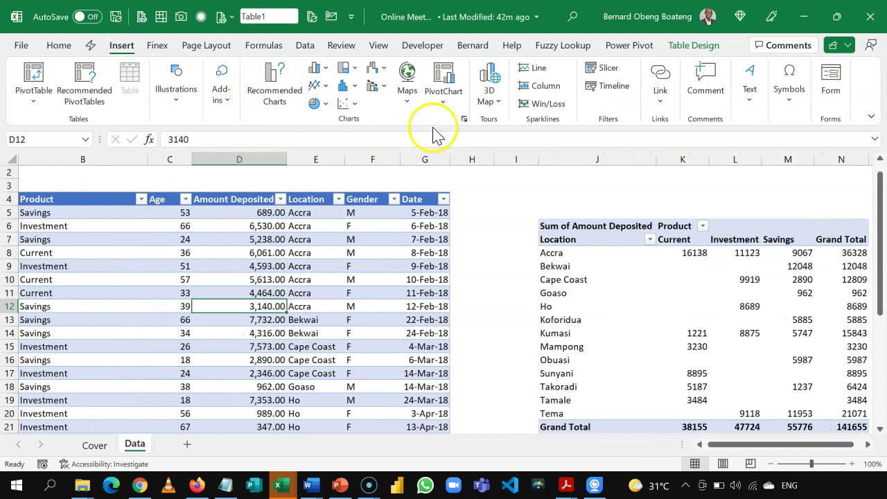
click(489, 95)
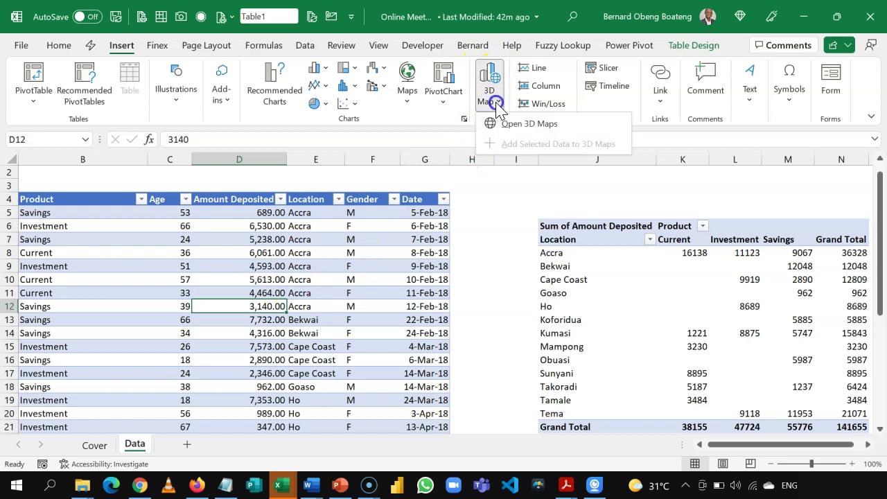
click(513, 127)
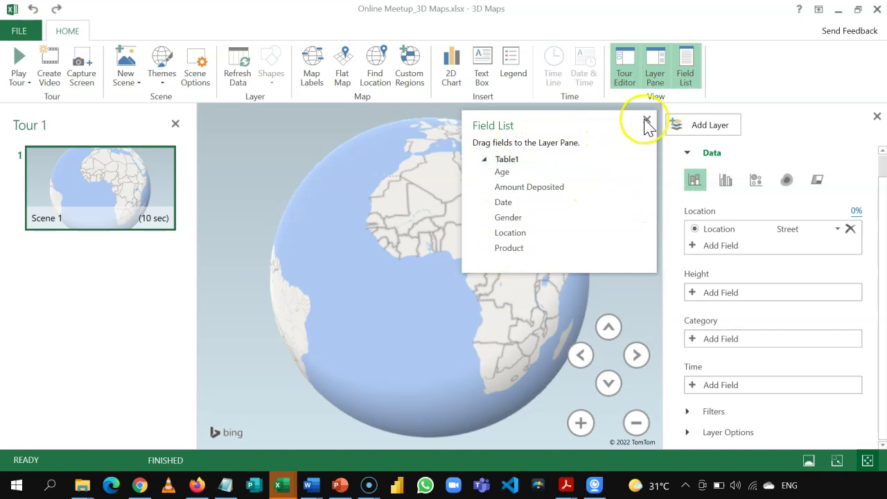
Close the floating field list, leaving Location mapped as Street with 0% plotted.
click(683, 77)
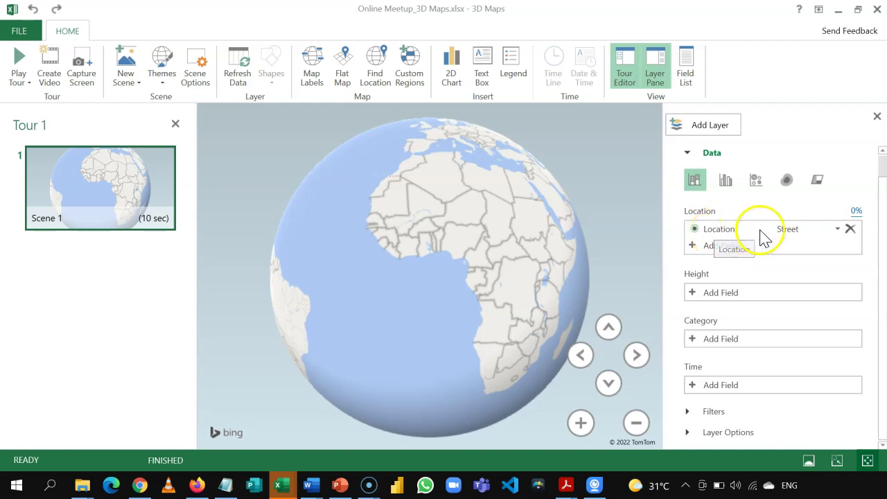
Change the Location type from Street to City and dismiss the 84% mapping confidence report.
click(837, 230)
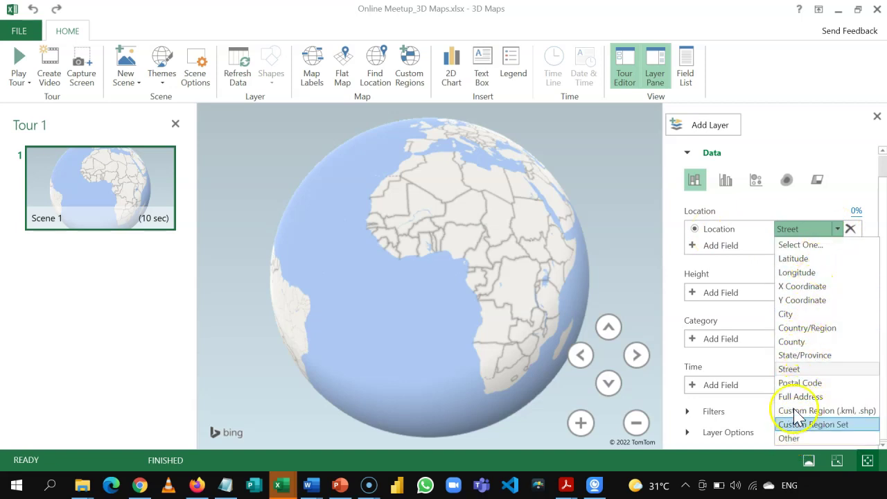
click(797, 315)
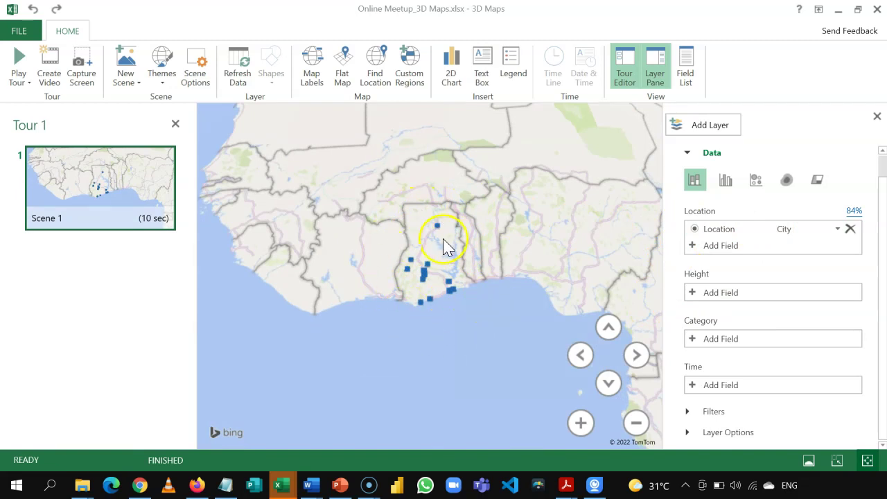
click(855, 213)
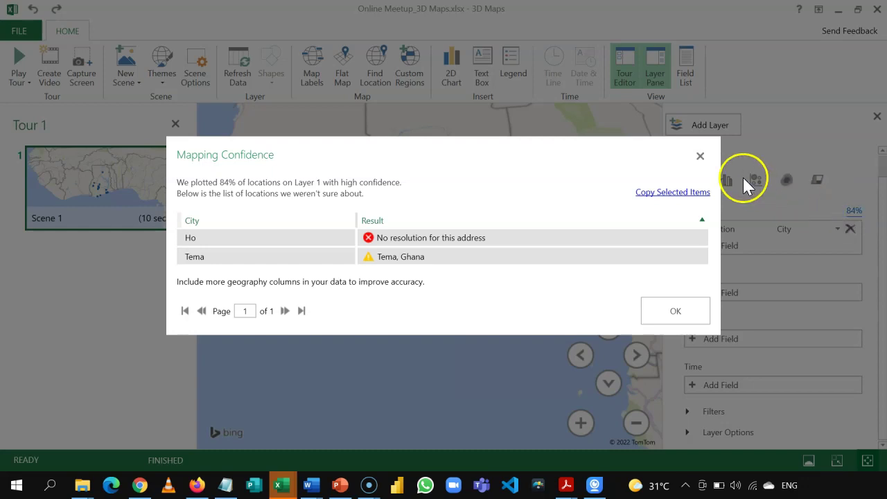
click(700, 156)
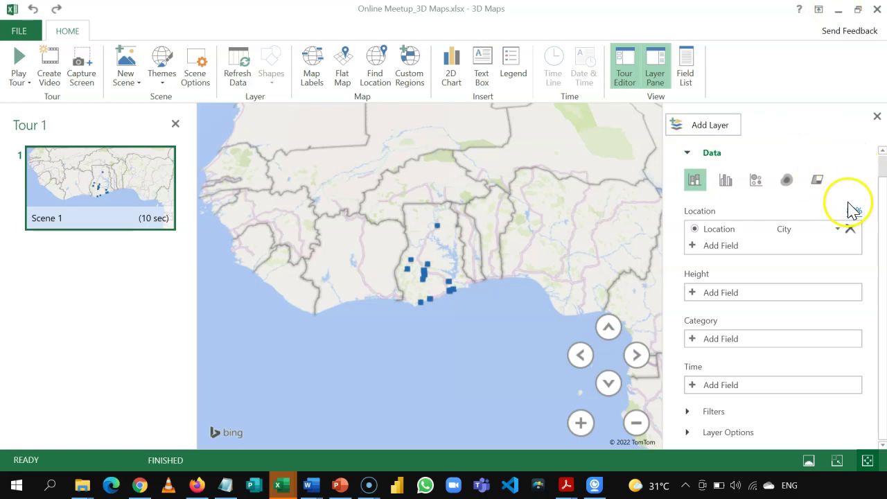
On the Data sheet, convert Location to the Geography data type and insert a Country/region column.
mouse_move(286, 489)
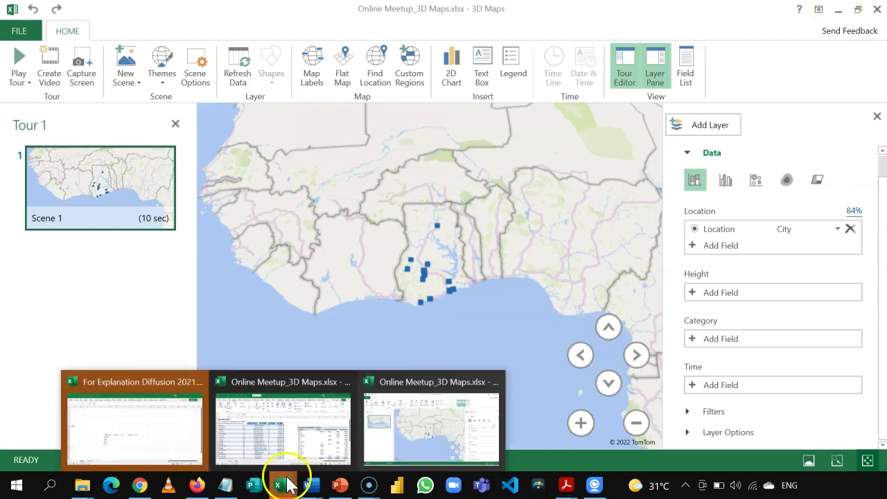
click(264, 440)
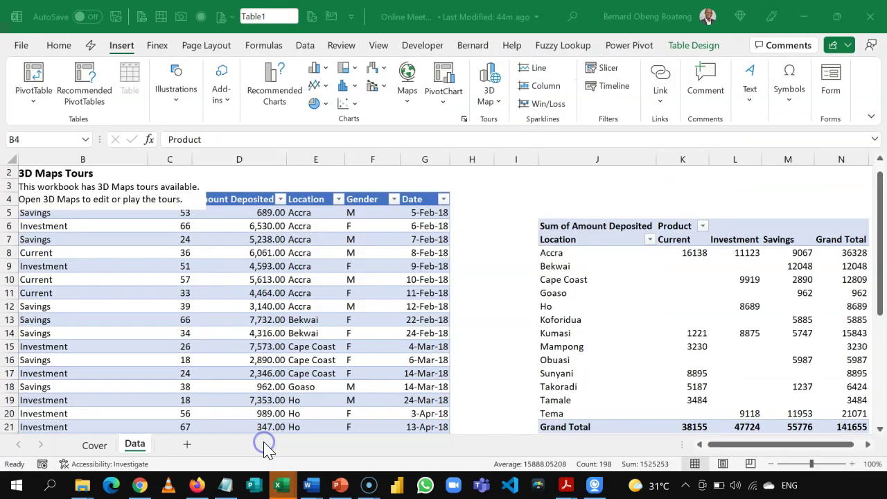
click(317, 241)
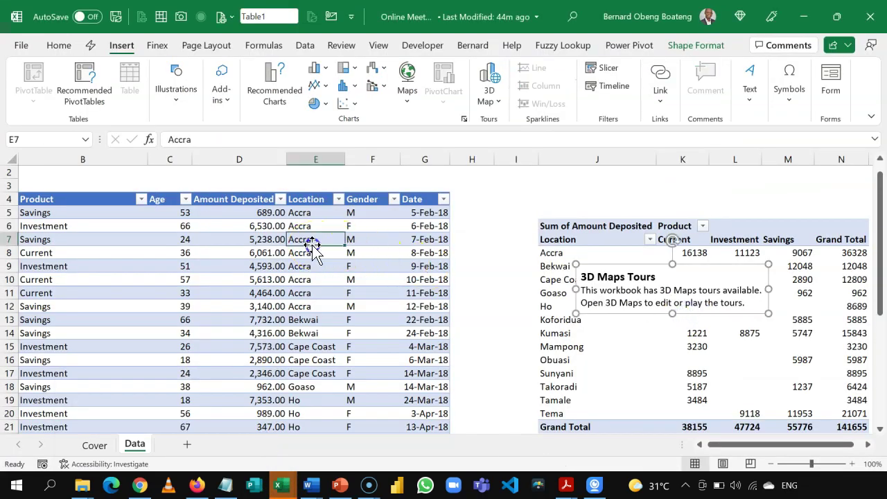
click(307, 189)
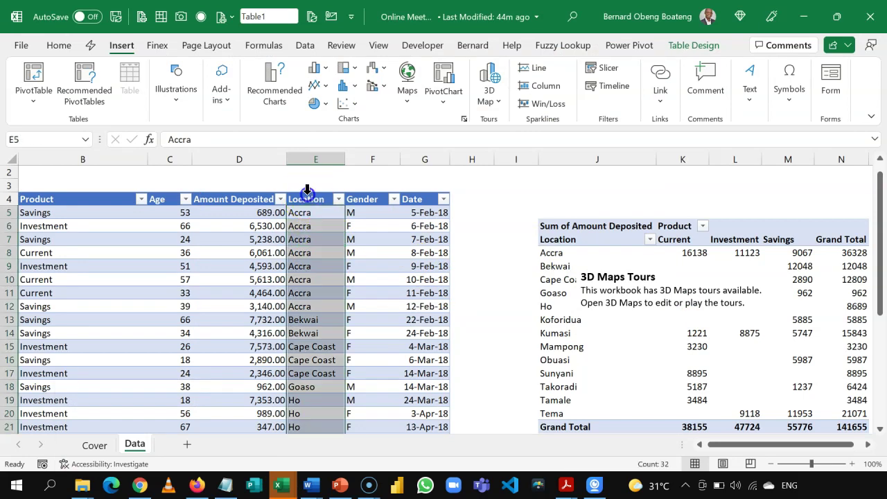
click(304, 45)
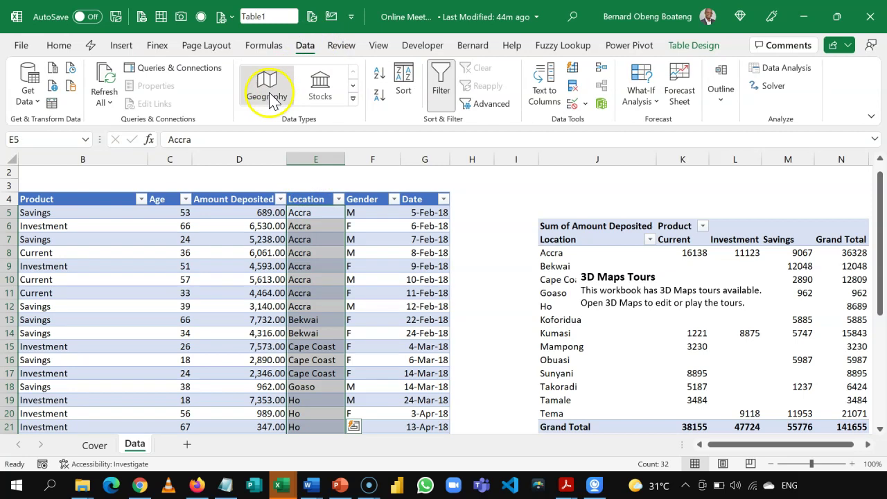
click(270, 97)
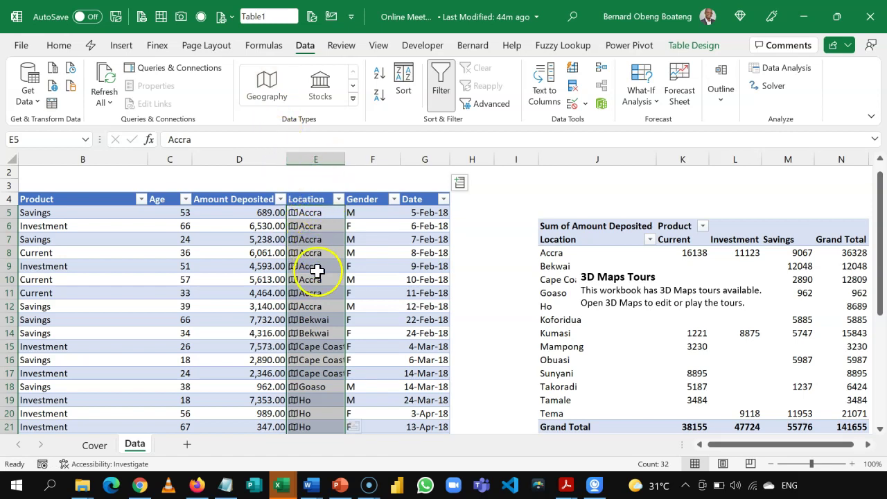
click(459, 183)
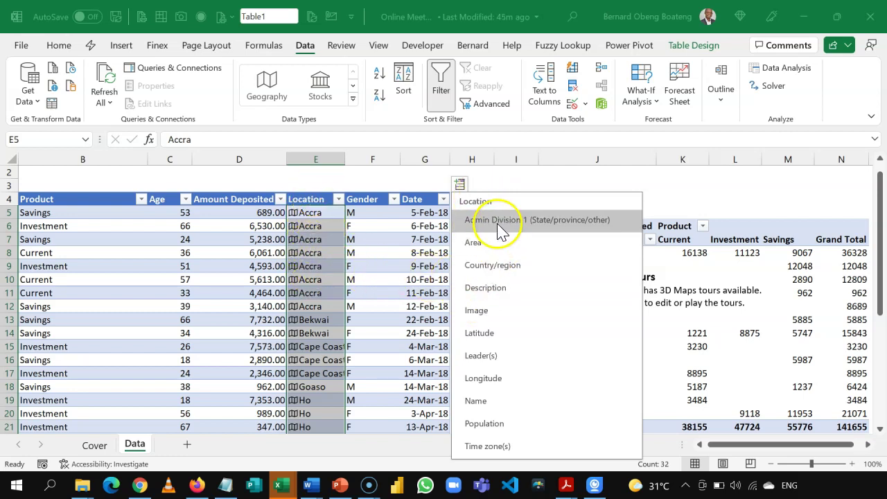
click(547, 271)
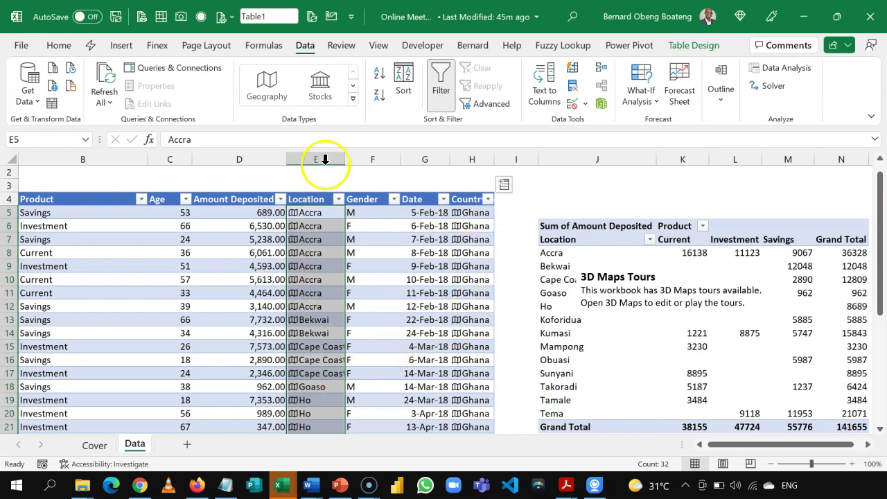
Back in the 3D Maps tour, set the Height field to Amount Deposited (Sum).
click(277, 485)
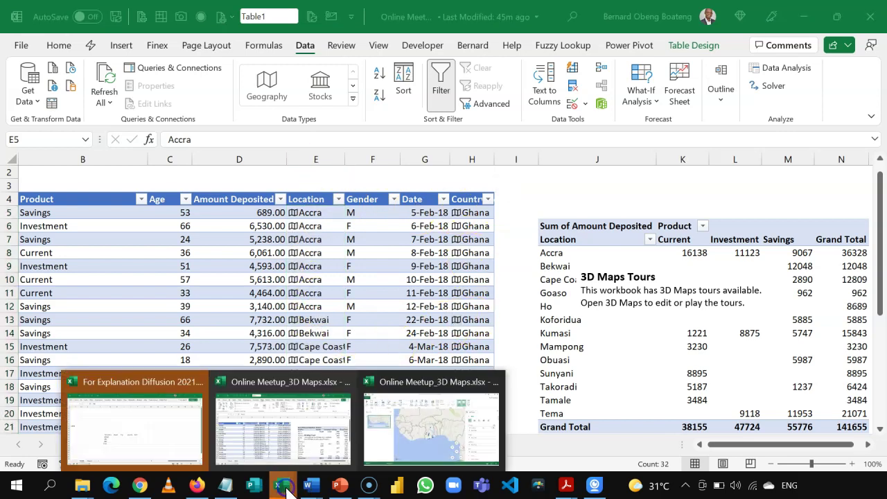
click(386, 460)
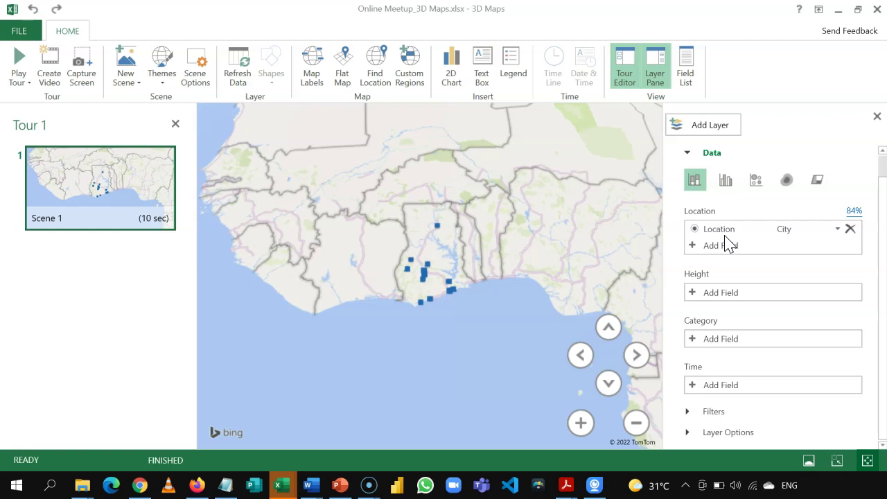
click(711, 292)
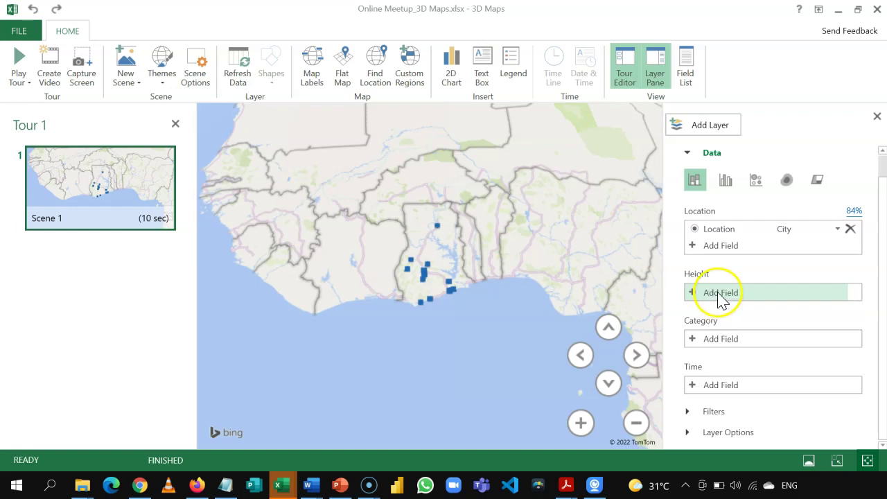
click(719, 296)
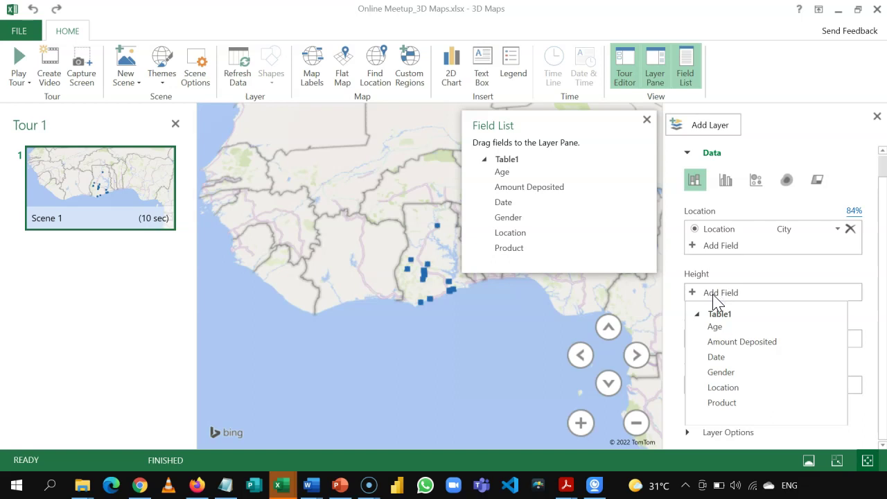
click(735, 341)
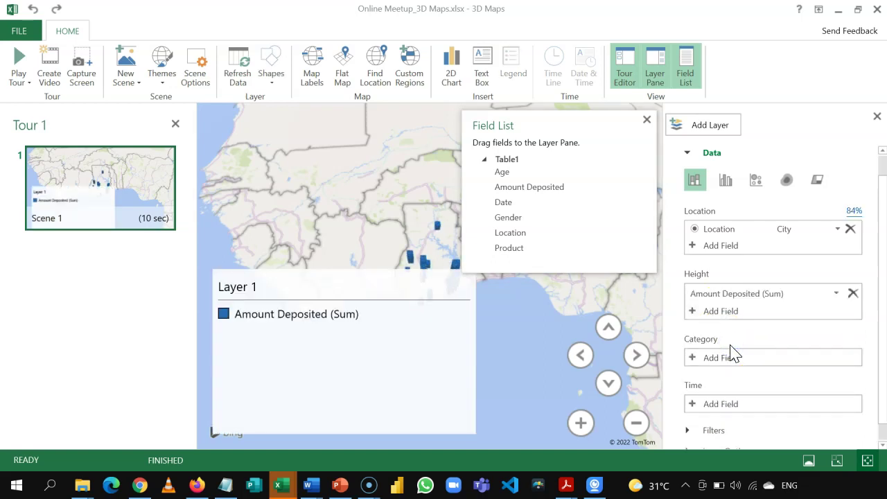
click(648, 120)
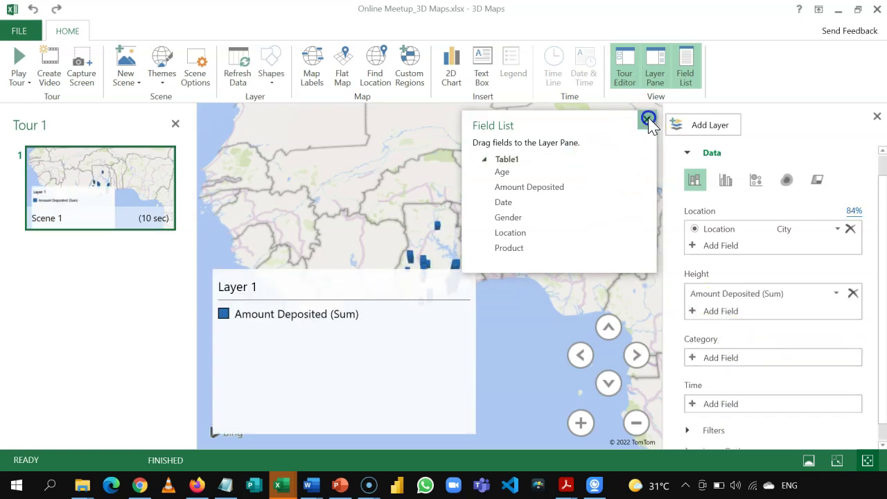
mouse_move(444, 284)
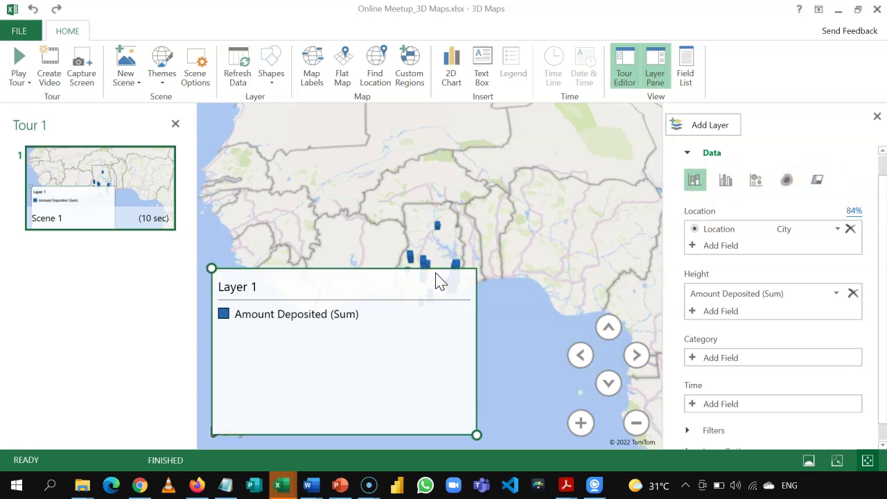
Delete the Layer 1 legend, then tilt, rotate and zoom in on the Ghana coast columns.
key(Delete)
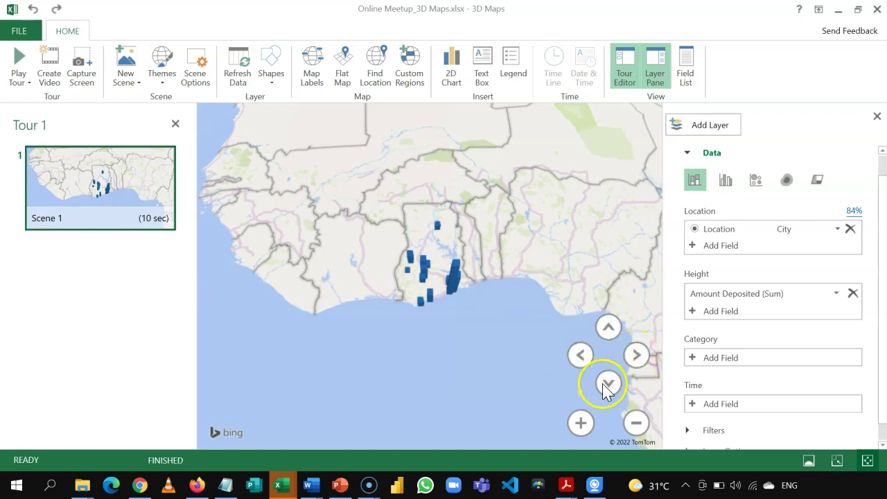
click(608, 327)
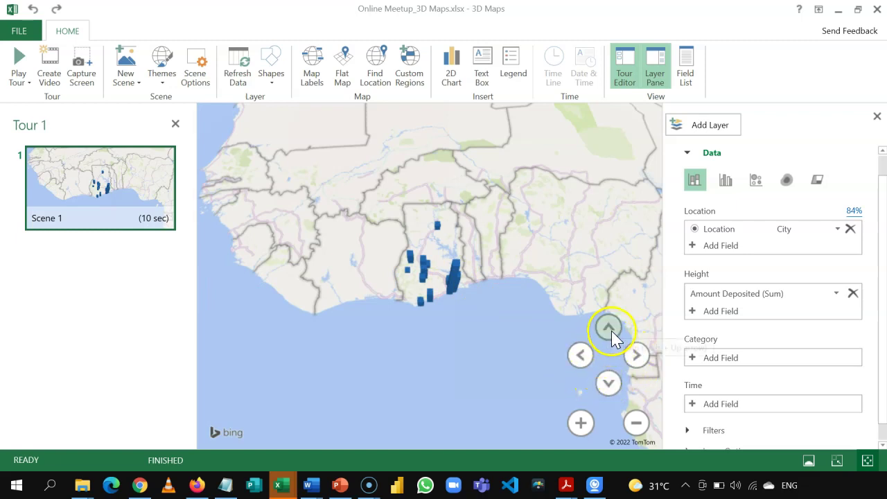
click(609, 382)
click(609, 382)
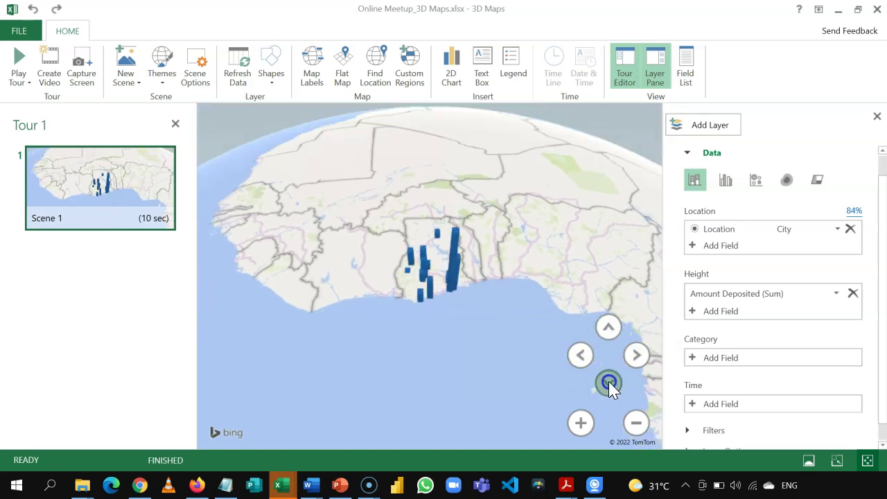
click(632, 357)
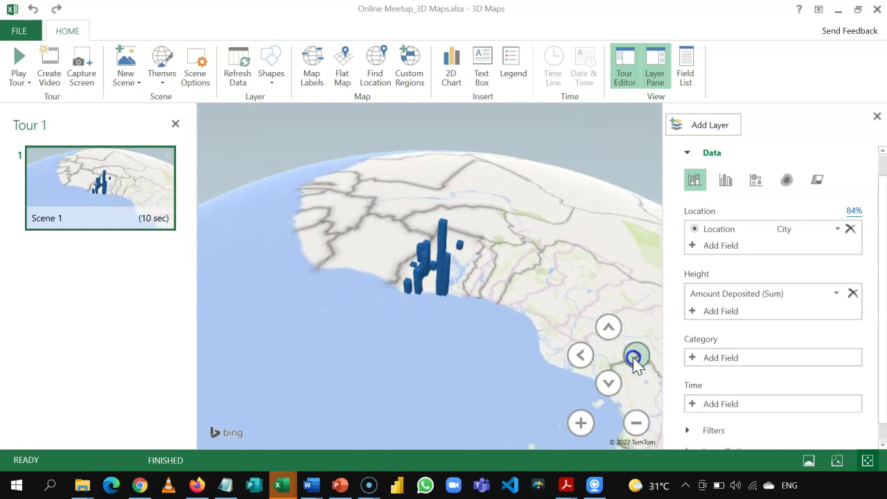
click(608, 327)
click(610, 383)
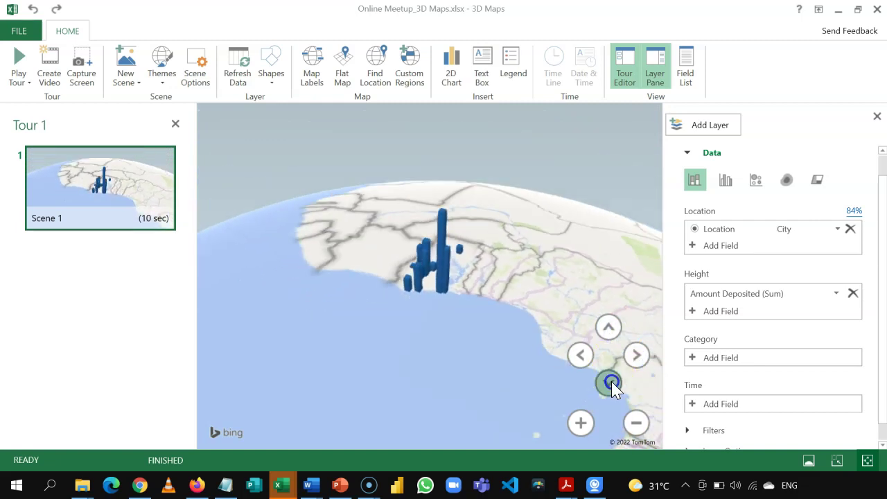
click(581, 355)
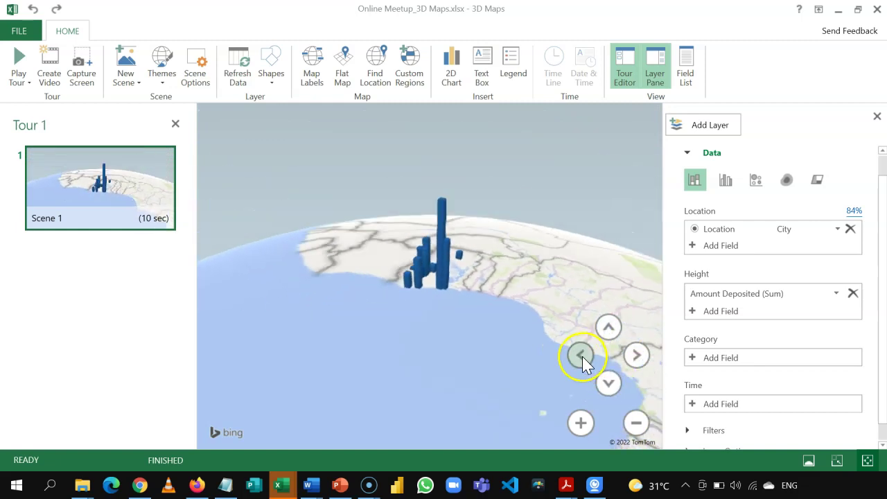
click(635, 356)
click(586, 417)
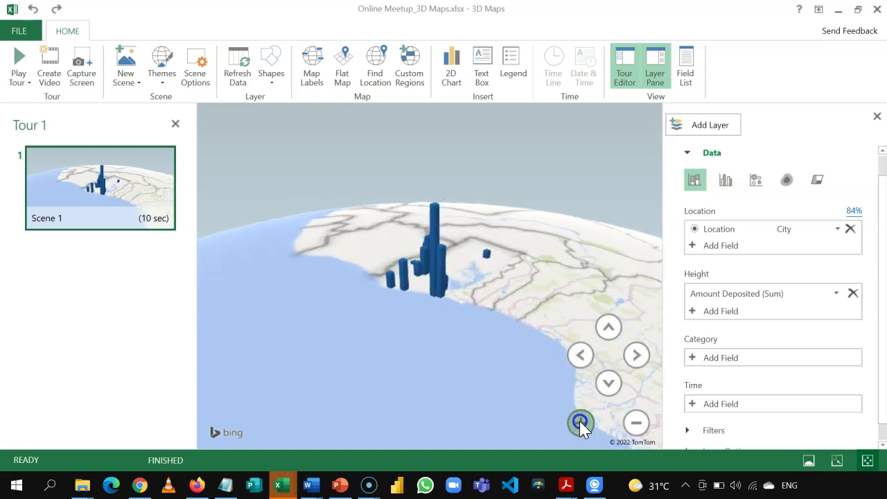
click(580, 422)
mouse_move(383, 250)
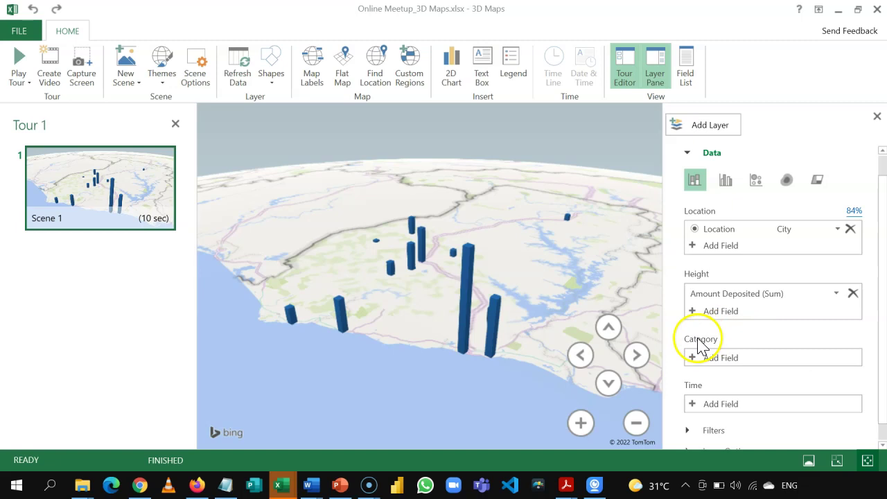
Set Category to Product, then shrink the new legend and move it to the top-left.
click(732, 359)
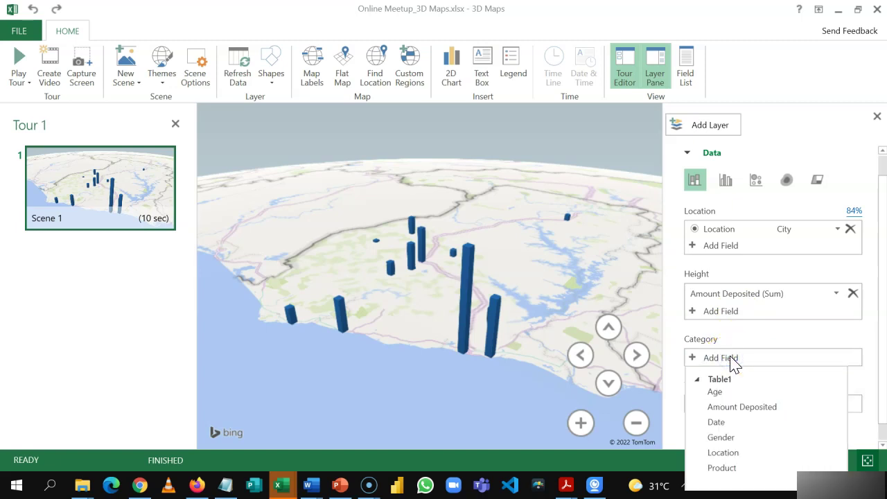
click(725, 470)
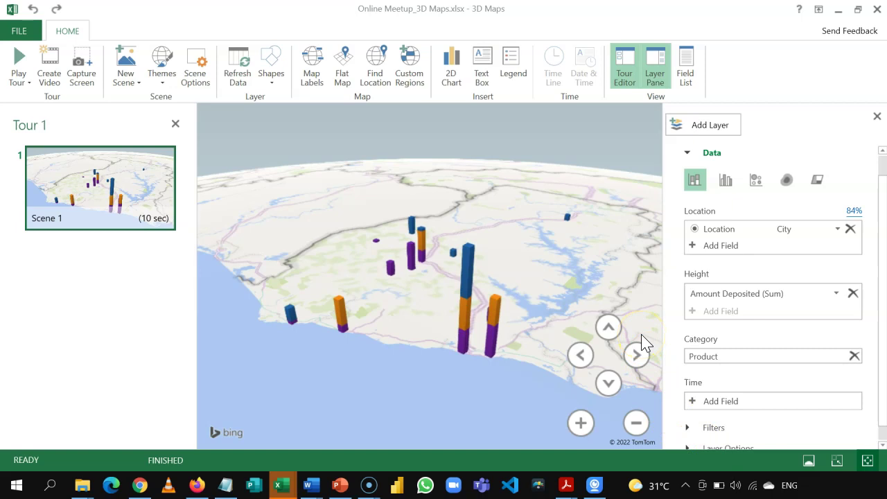
click(513, 74)
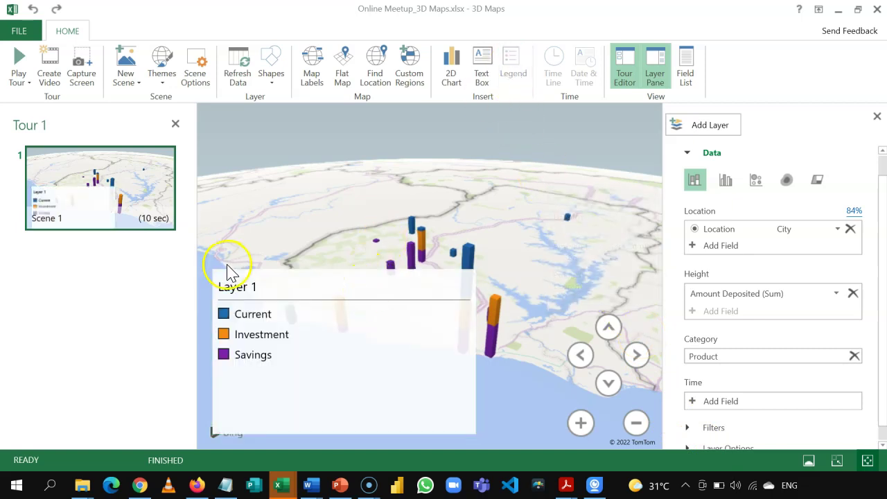
click(227, 280)
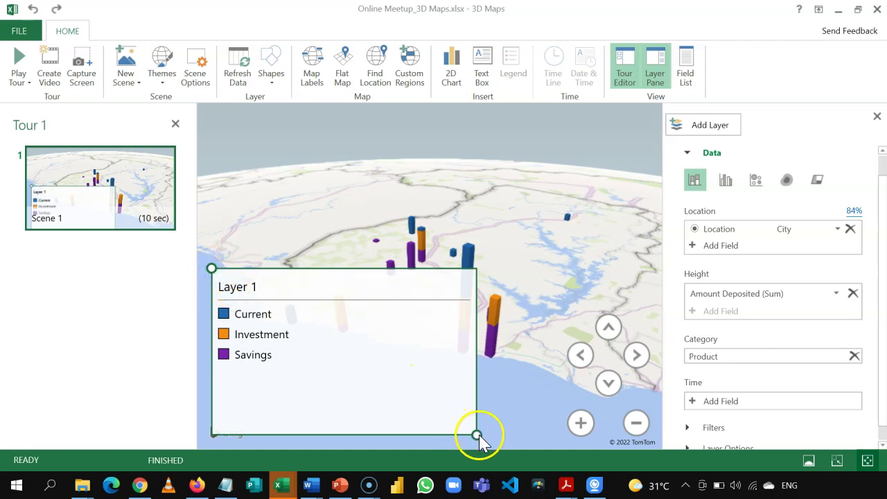
drag(480, 440, 395, 363)
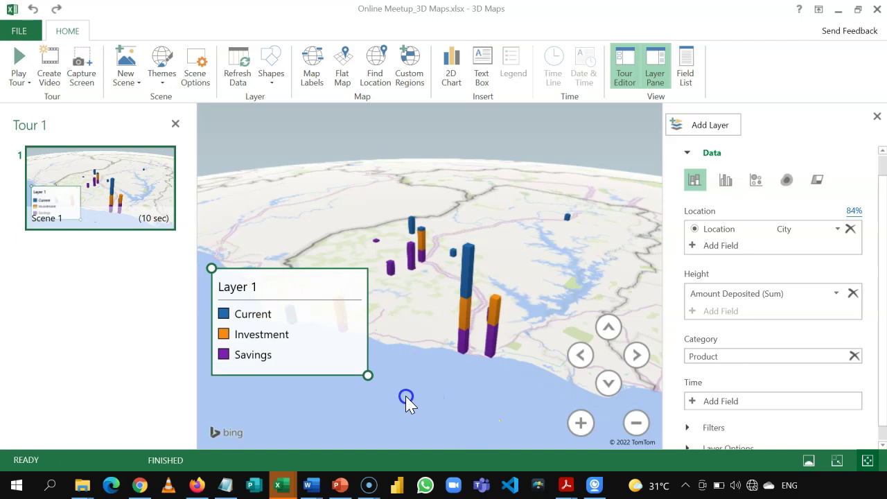
drag(311, 293, 315, 175)
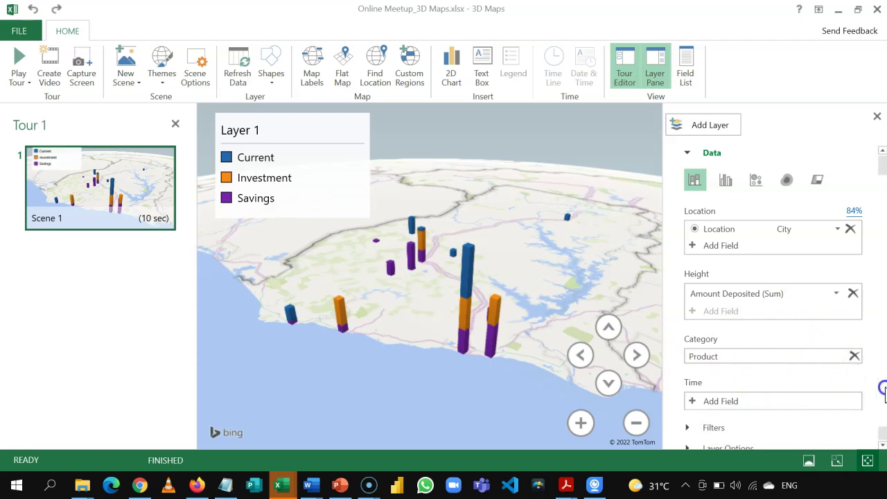
Use Date as the layer's time field and play the animation through to 6/6/2018.
scroll(882, 409, down, 1)
click(739, 386)
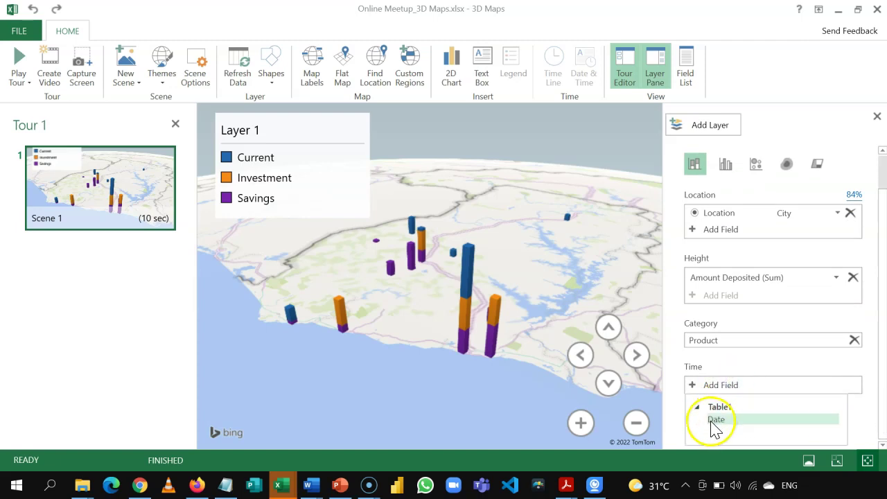
drag(742, 427, 734, 426)
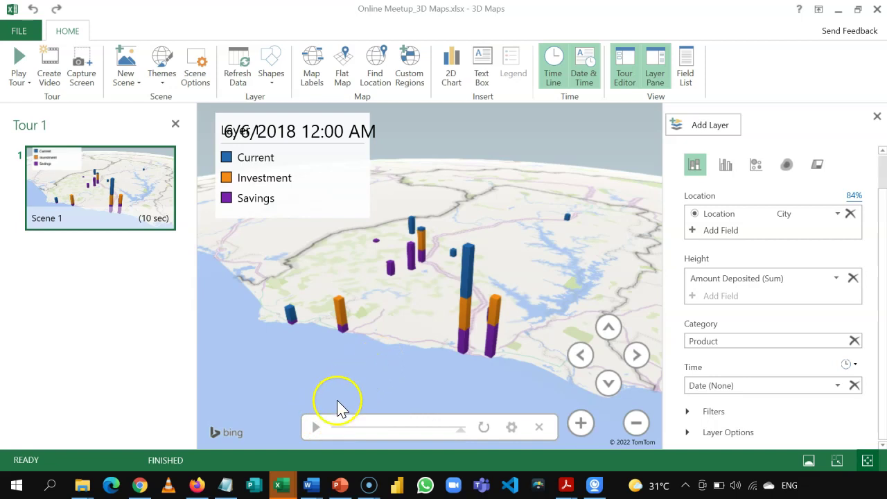
click(317, 431)
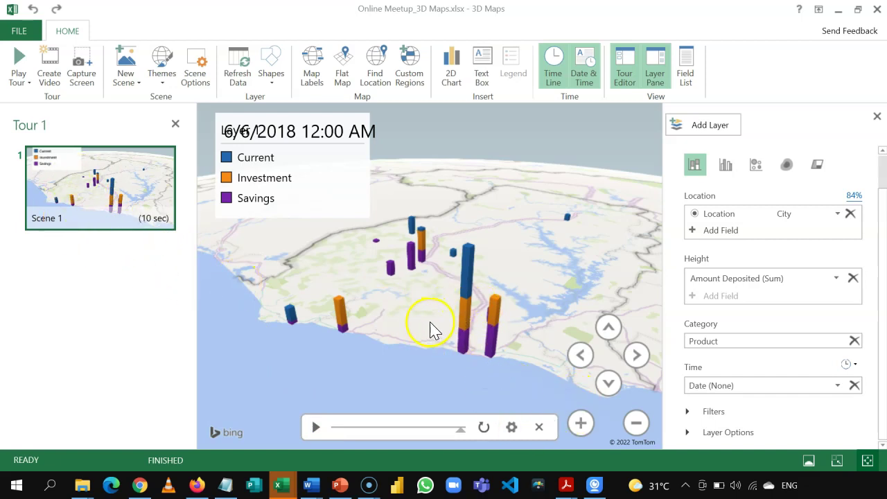
Annotate the Accra column with its Amount Deposited (Sum) of 16,138, then zoom out slightly.
click(469, 273)
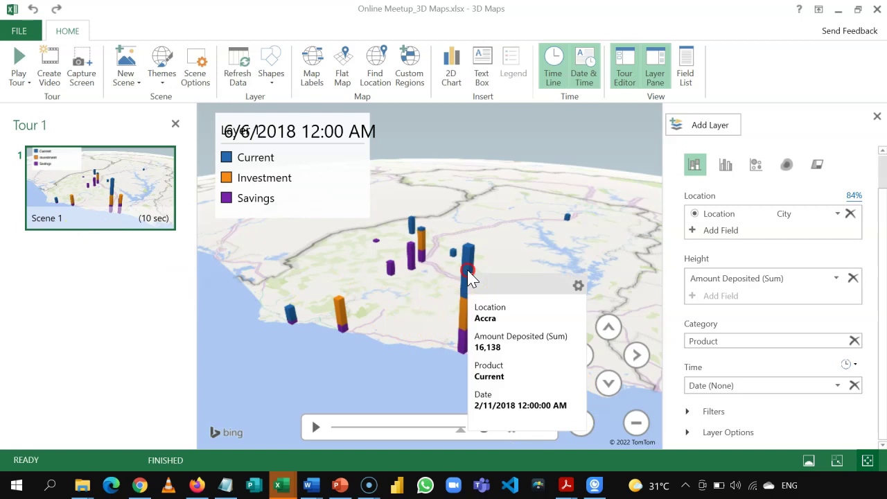
right_click(470, 275)
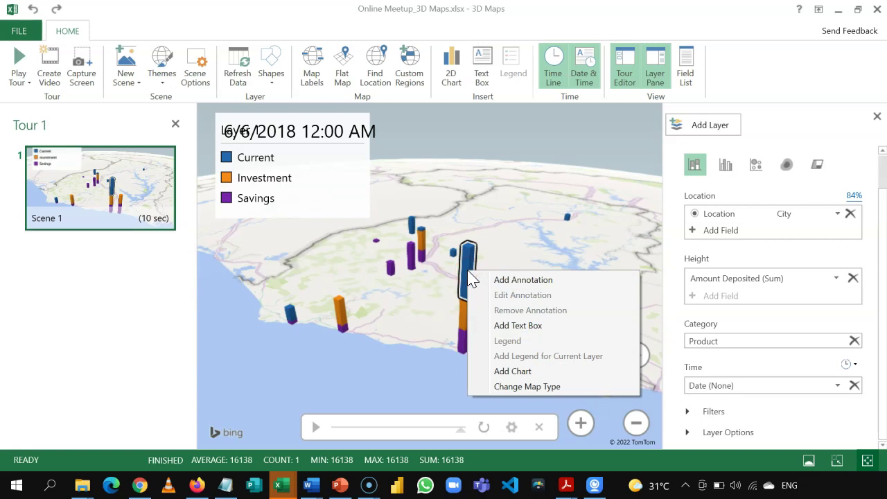
click(496, 280)
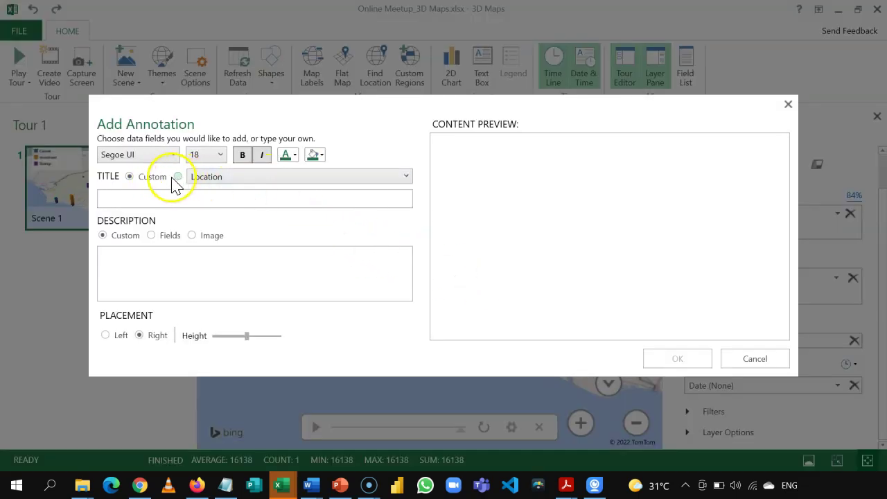
click(201, 176)
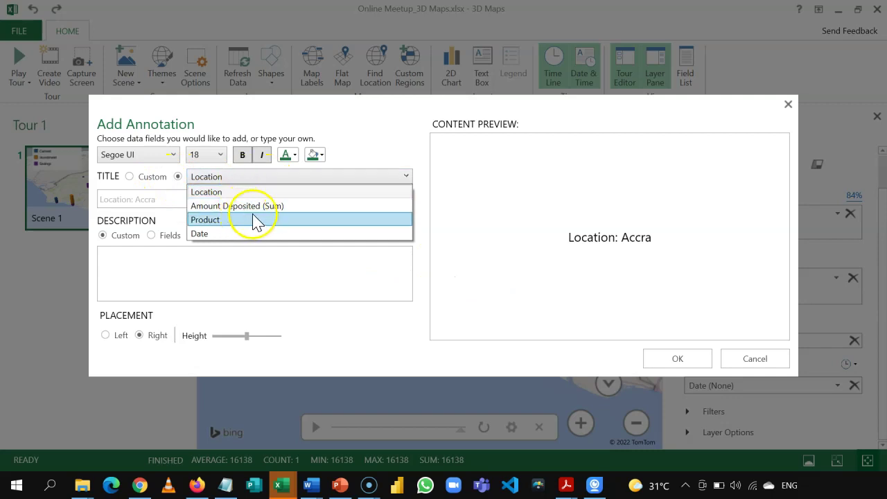
click(264, 206)
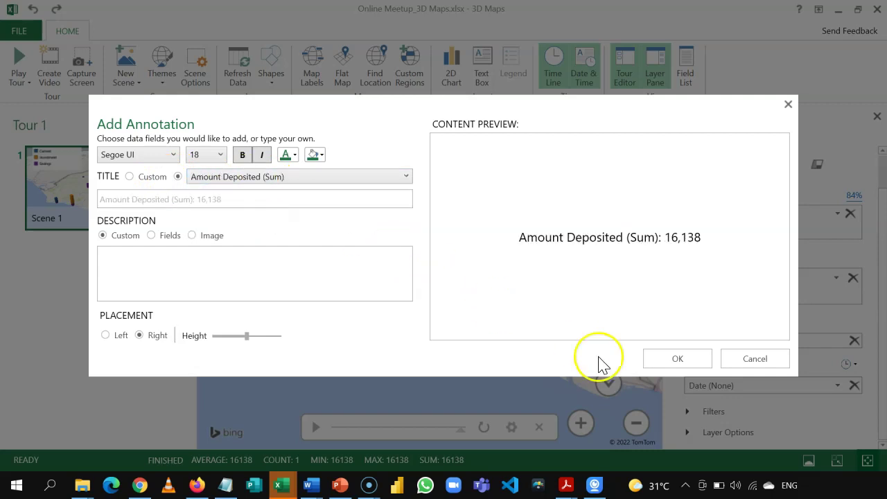
click(661, 360)
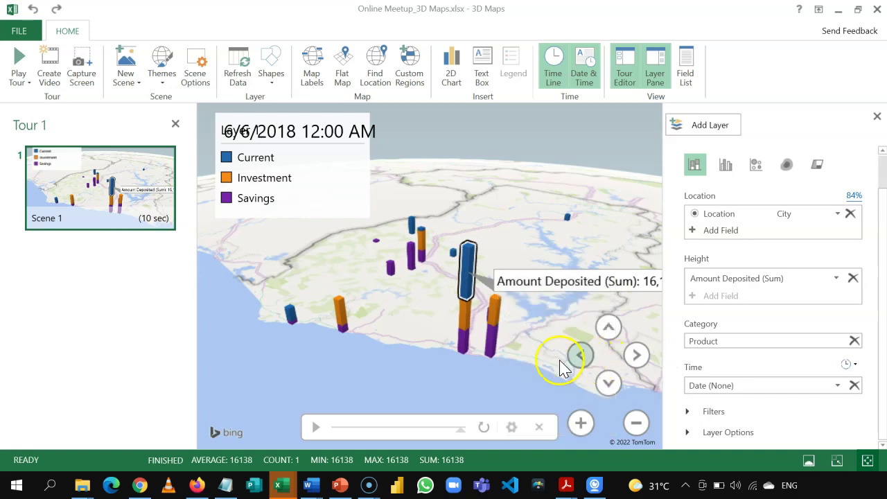
click(635, 424)
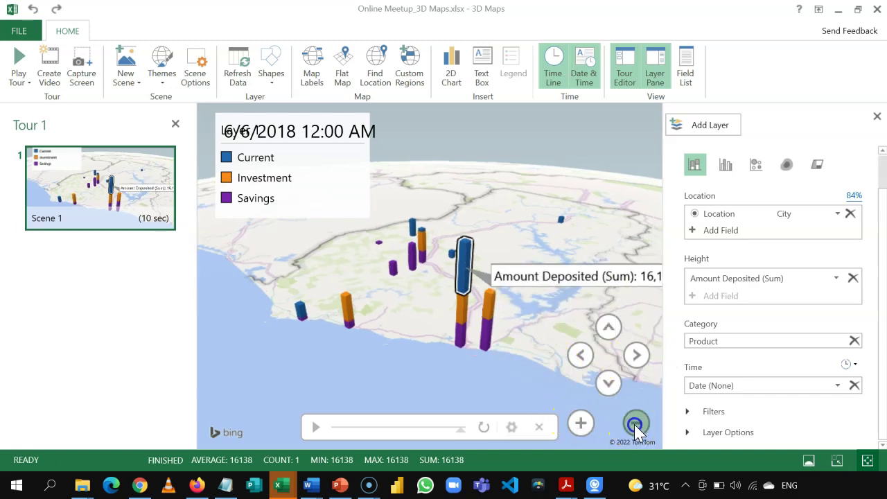
click(636, 425)
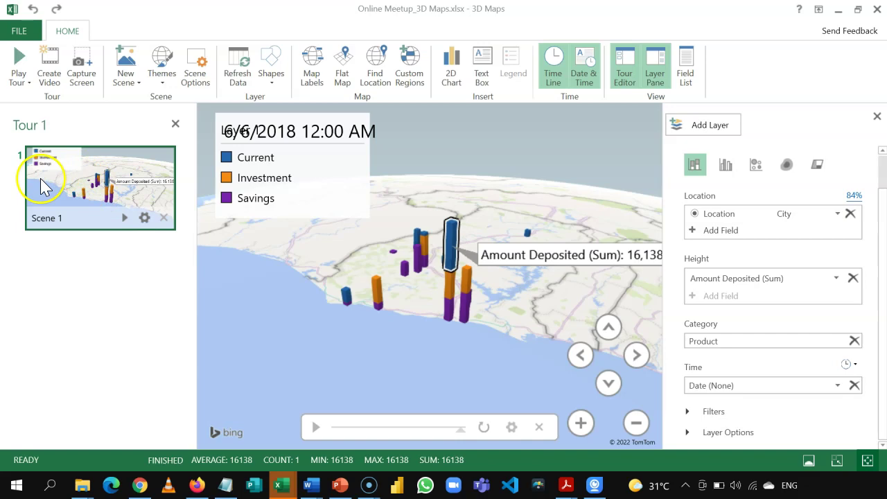
Export the tour as a 1080p Presentations & HD Displays video, Sample Video.mp4, and open it.
click(49, 67)
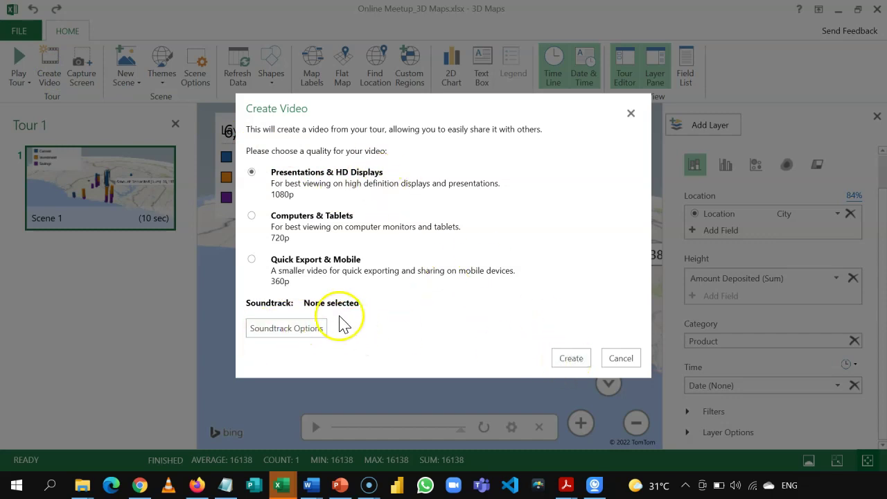
click(562, 356)
click(119, 256)
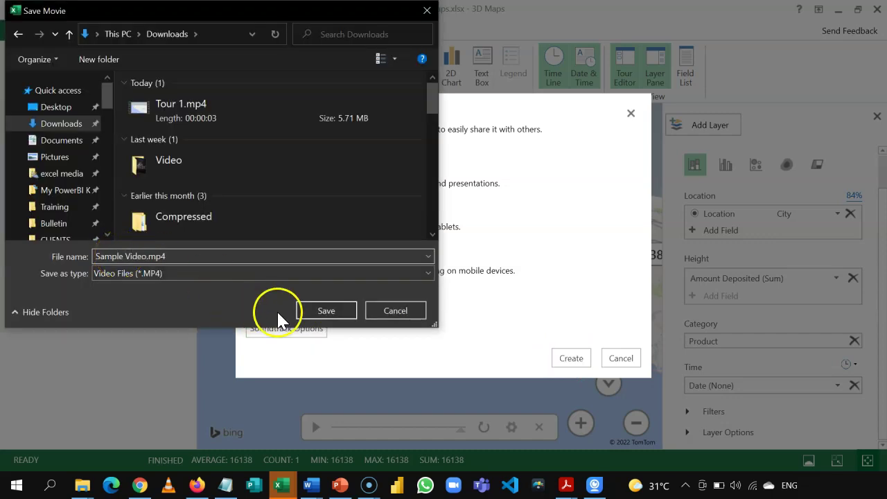
click(324, 313)
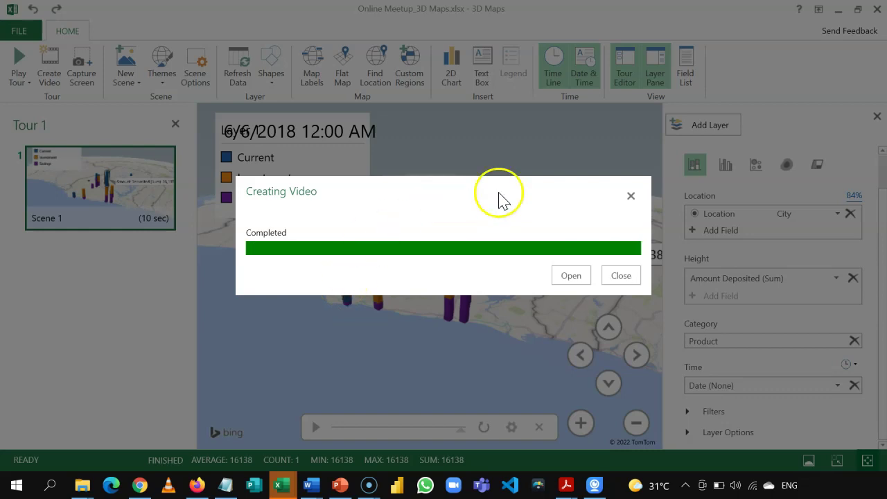
click(571, 275)
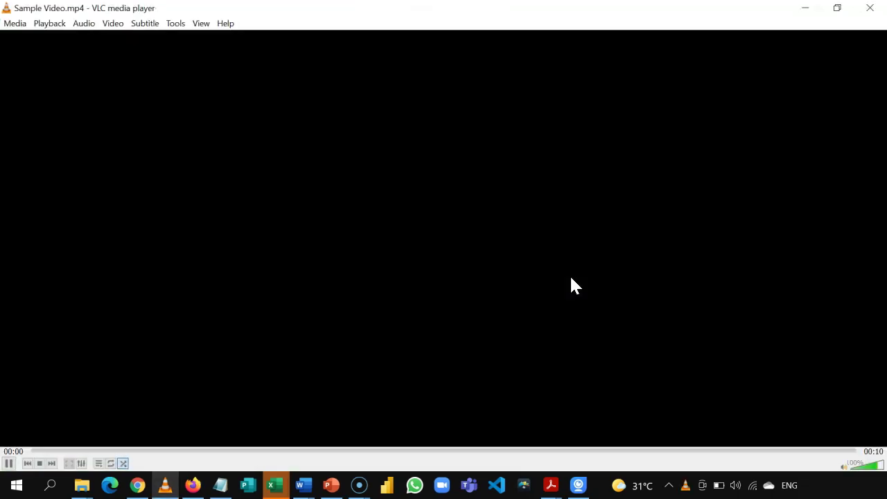
Play Sample Video.mp4 in VLC and pause it around 00:07, at 5/17/2018 5:37 PM.
click(9, 463)
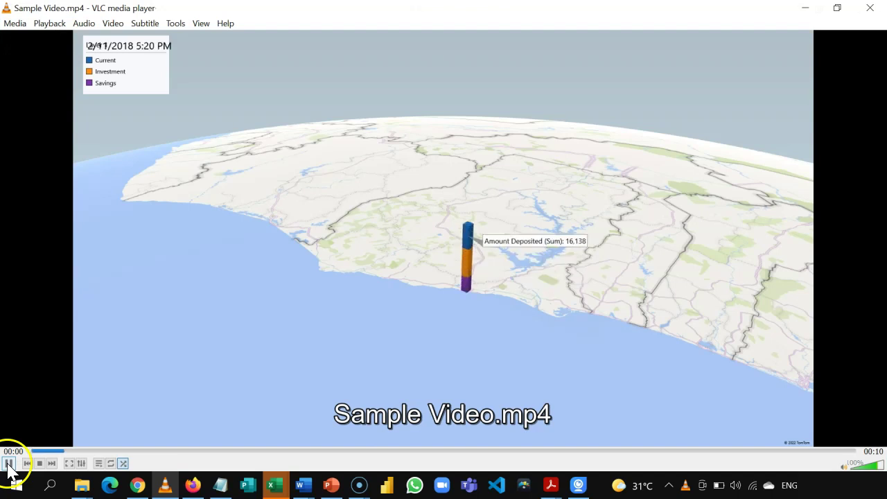
click(161, 306)
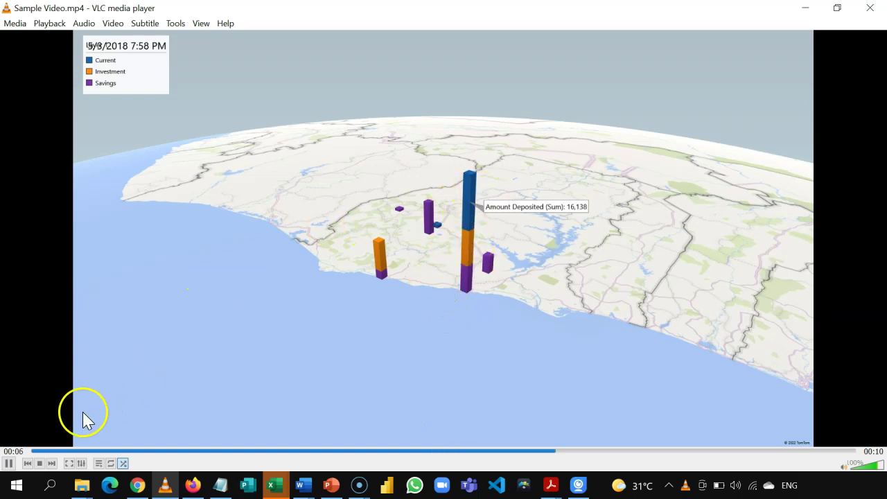
click(9, 464)
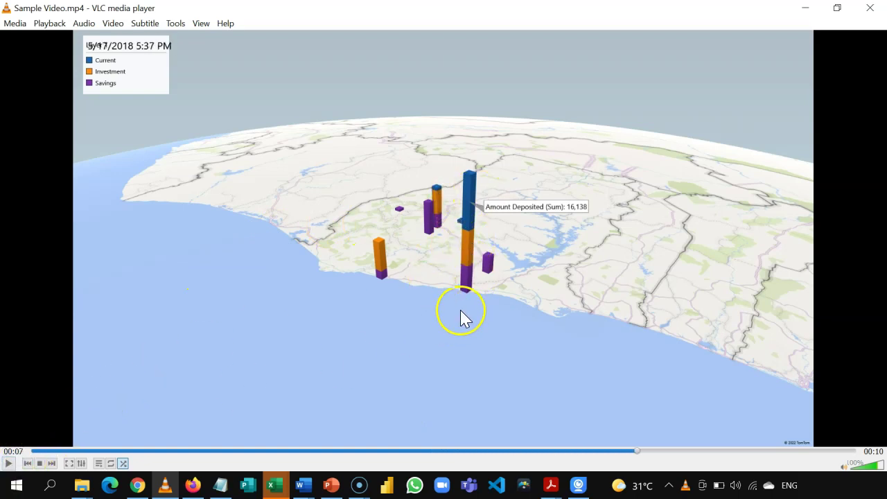